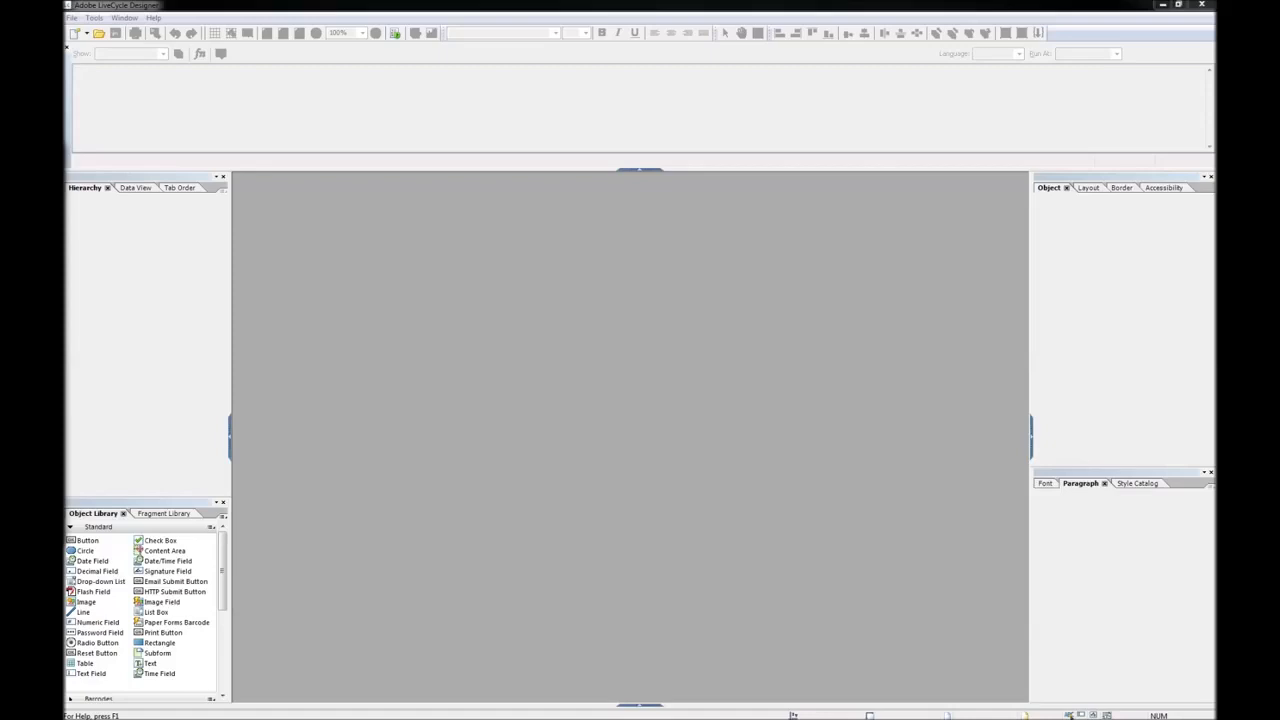
Create a new blank form and rename the master page's untitled content area as ca1
{"action": "left_click", "coordinate": [75, 34]}
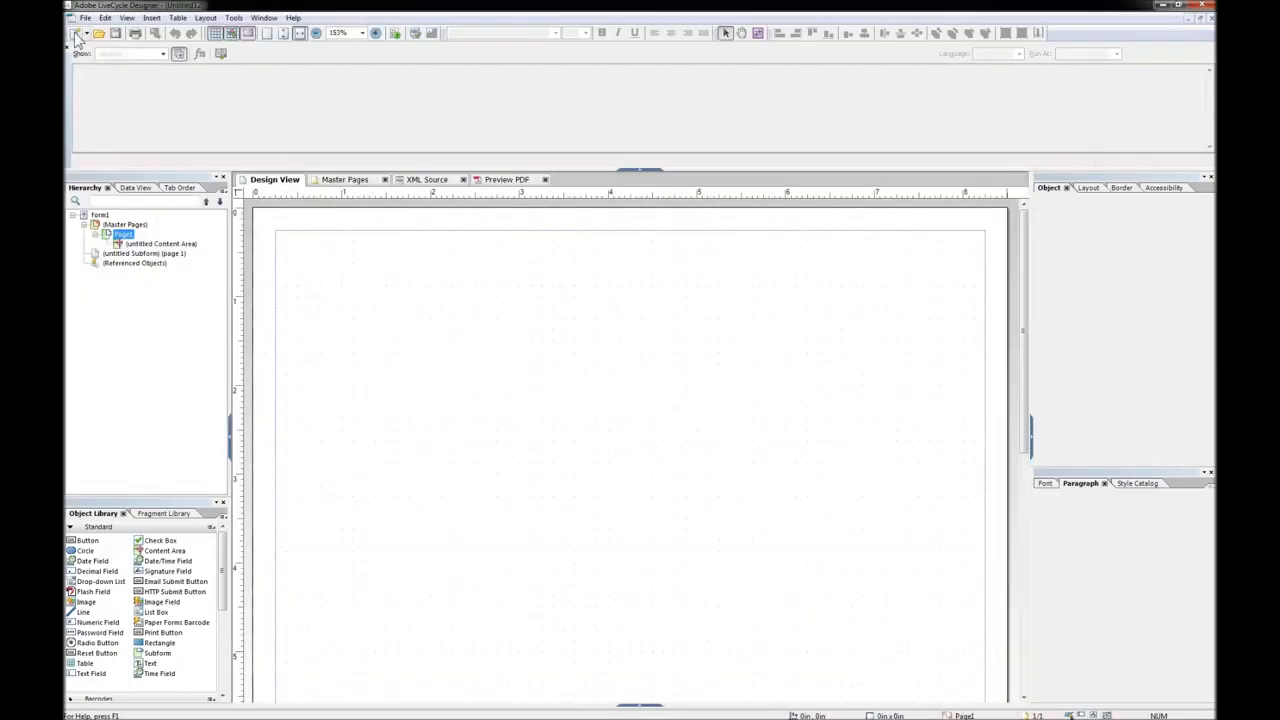
{"action": "left_click", "coordinate": [272, 182]}
{"action": "left_click", "coordinate": [149, 244]}
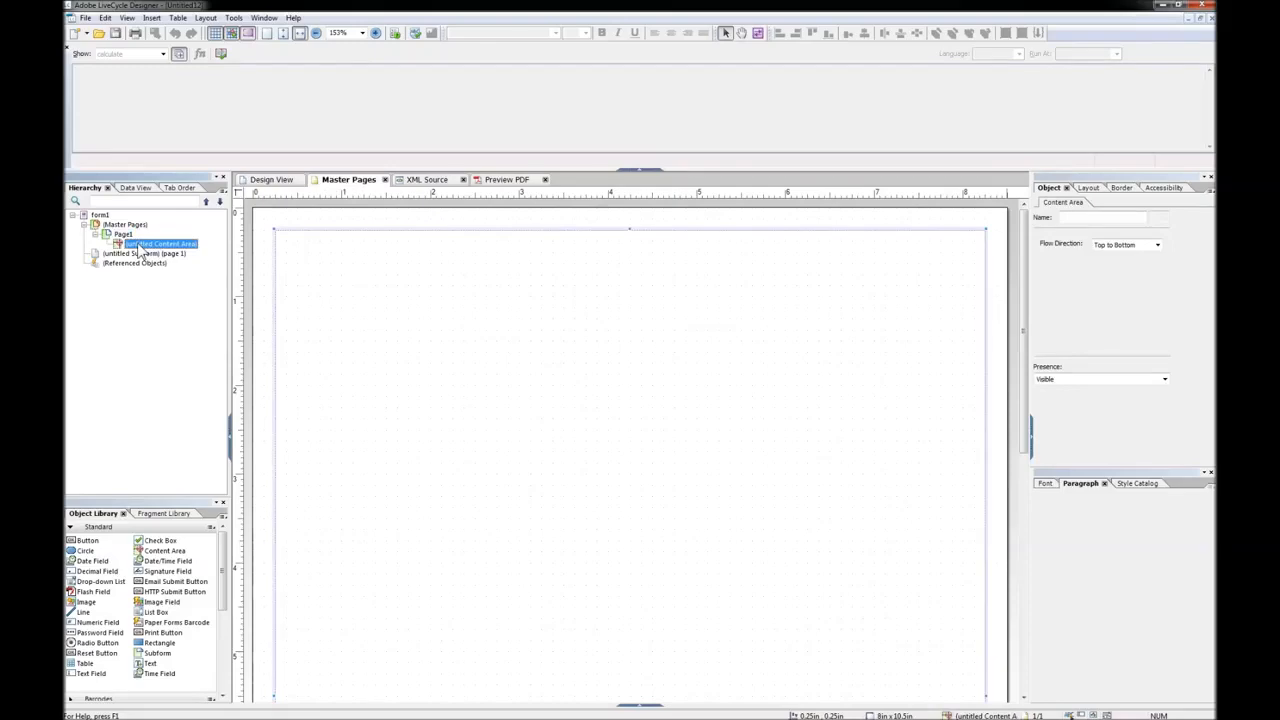
{"action": "left_click", "coordinate": [140, 246]}
{"action": "type", "text": "ca1"}
Rename the untitled page 1 subform as p1
{"action": "left_click", "coordinate": [145, 254]}
{"action": "left_click", "coordinate": [144, 257]}
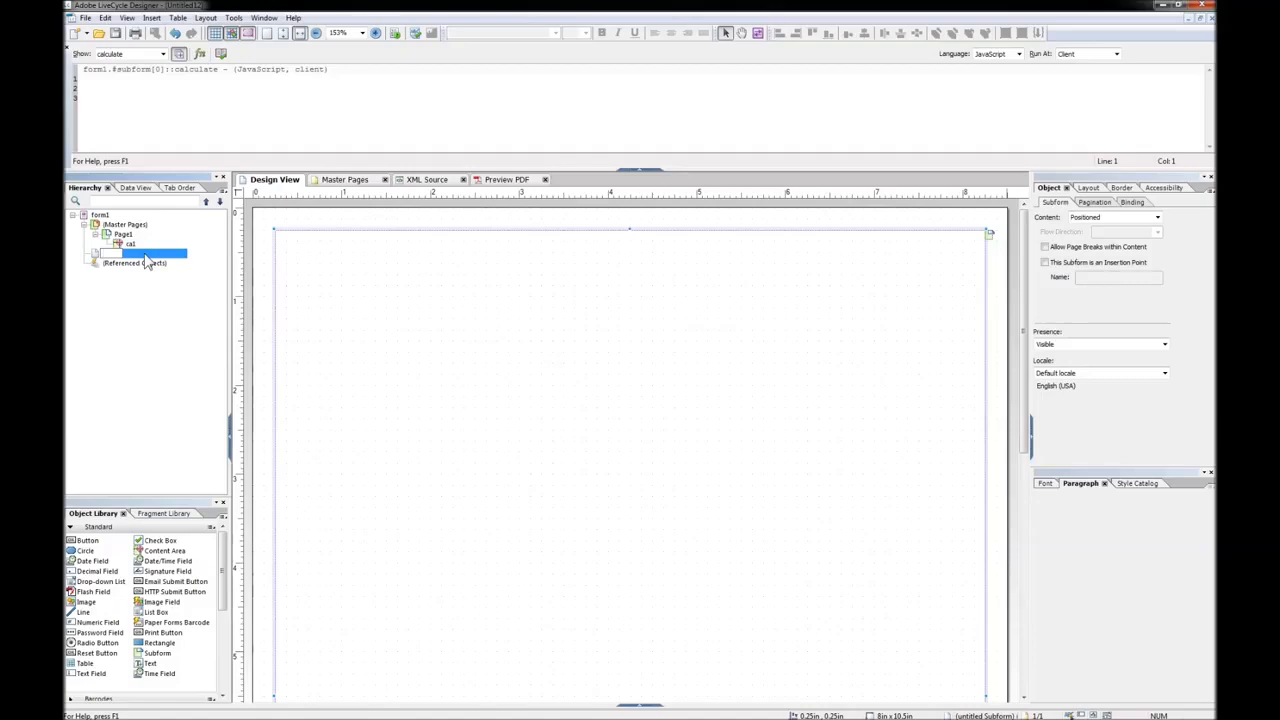
{"action": "type", "text": "p1"}
{"action": "key", "text": "Return"}
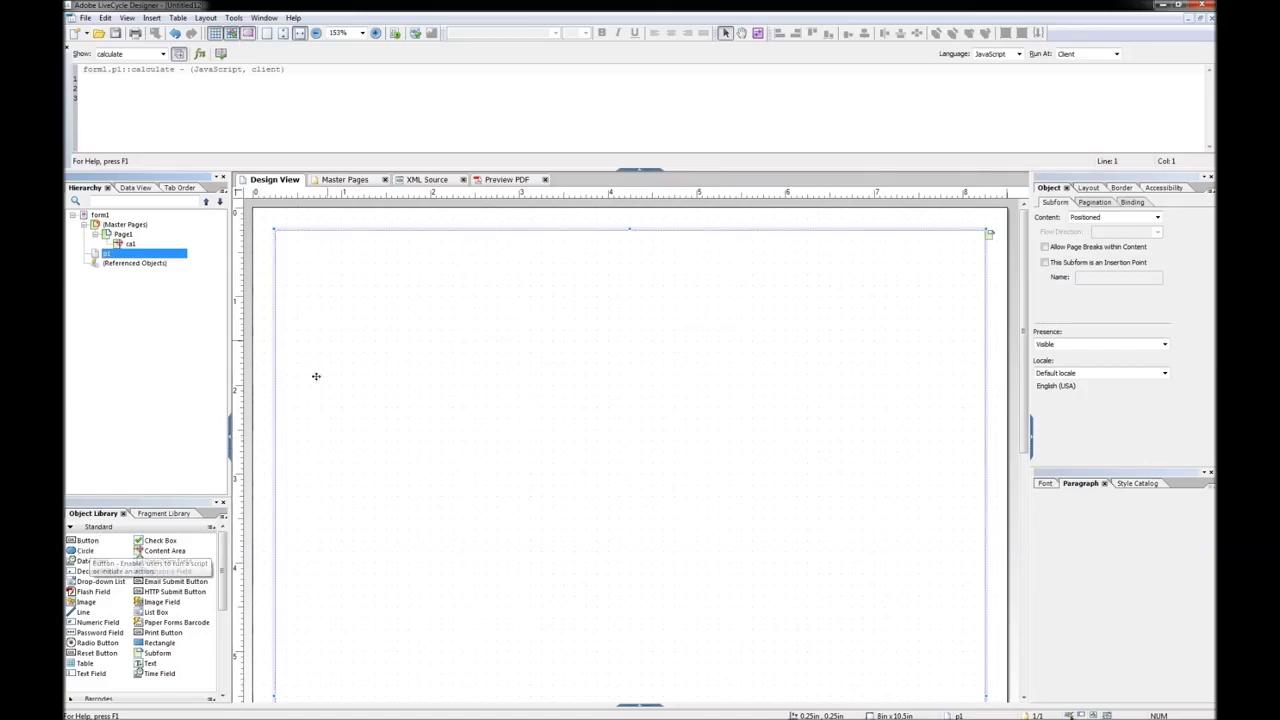
Place a button in the upper-left corner of the form page and rename it btnAddRow
{"action": "left_click_drag", "start_coordinate": [88, 543], "coordinate": [335, 252]}
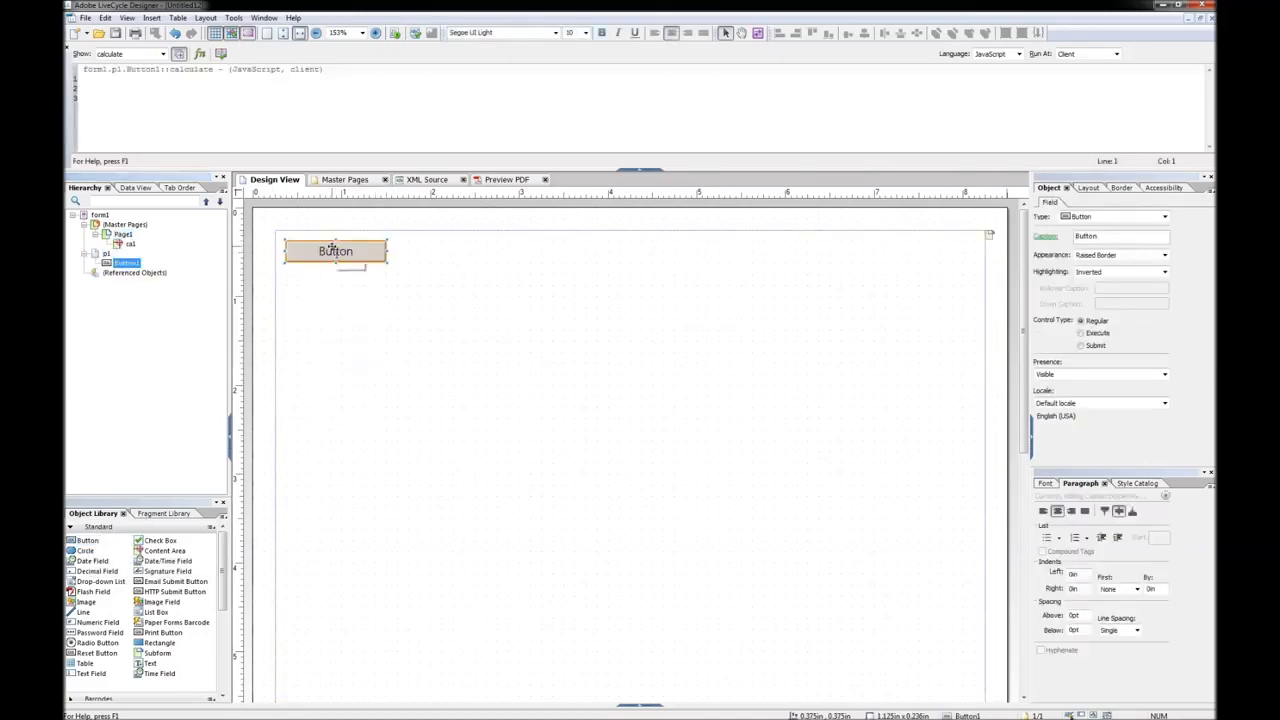
{"action": "left_click", "coordinate": [127, 265]}
{"action": "type", "text": "btn"}
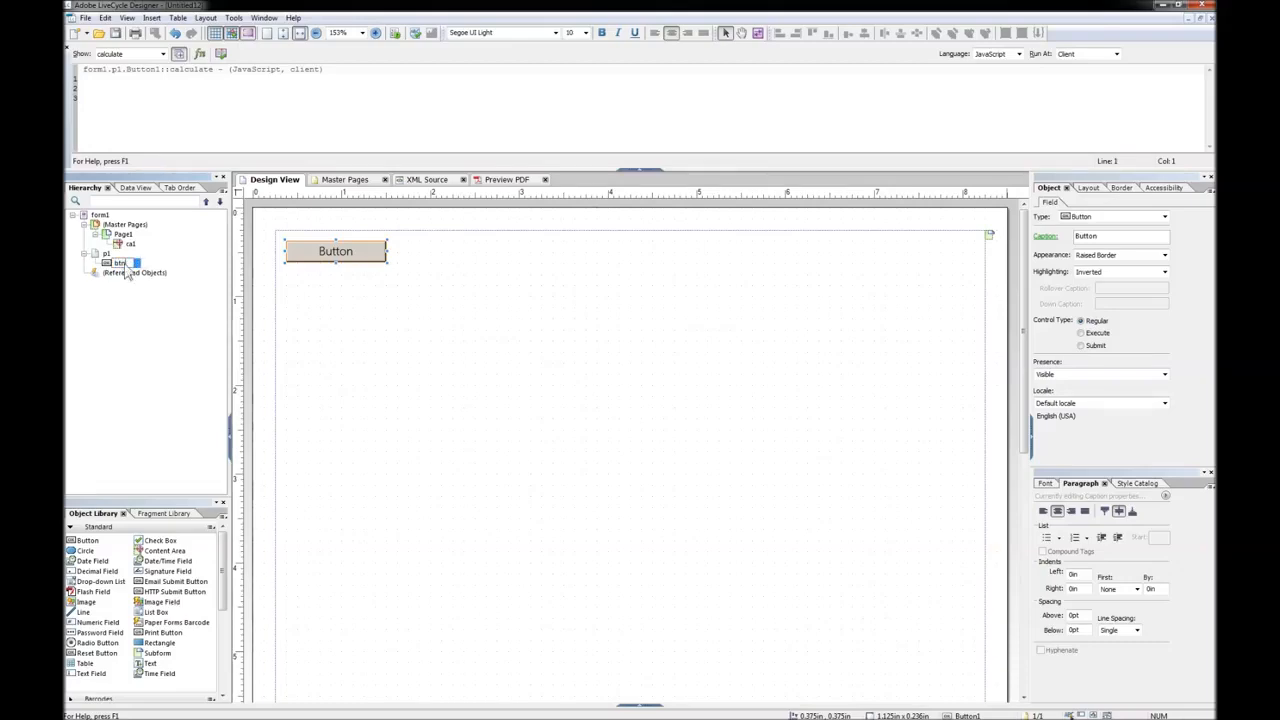
{"action": "type", "text": "AddRow"}
{"action": "key", "text": "Return"}
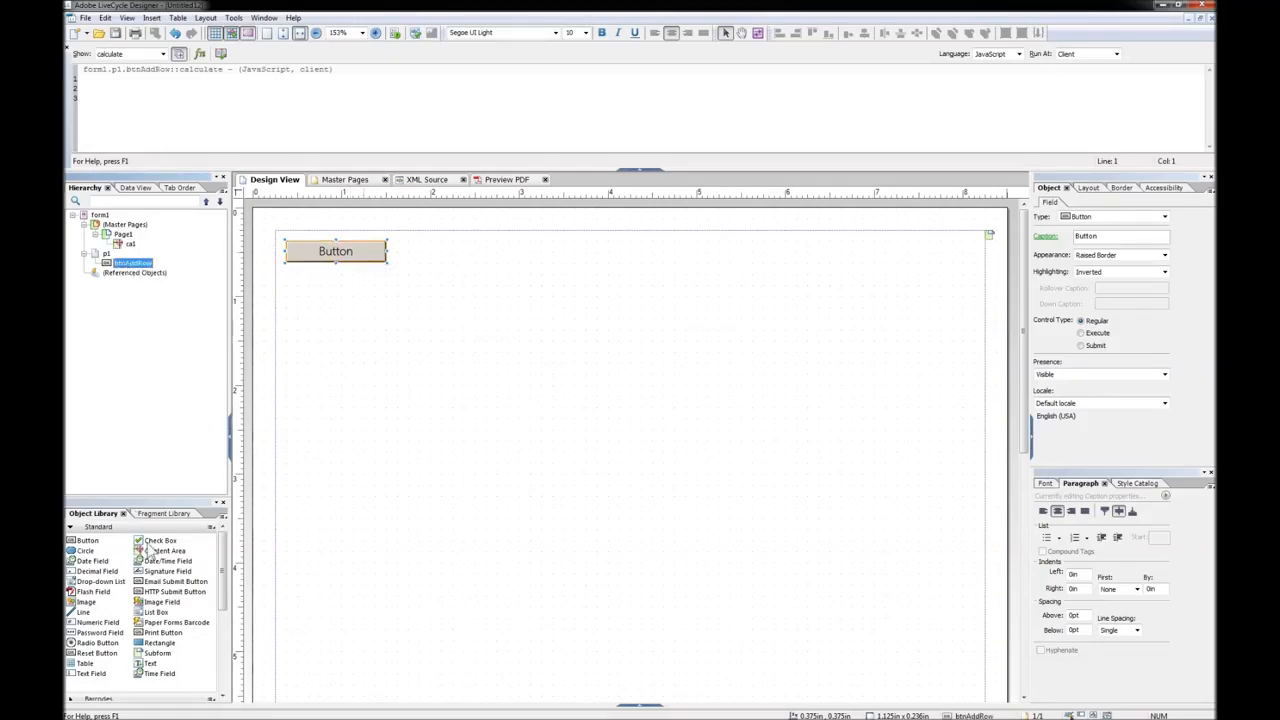
Place a check box just right of the button on the form page and rename it cbItem
{"action": "left_click_drag", "start_coordinate": [158, 541], "coordinate": [455, 258]}
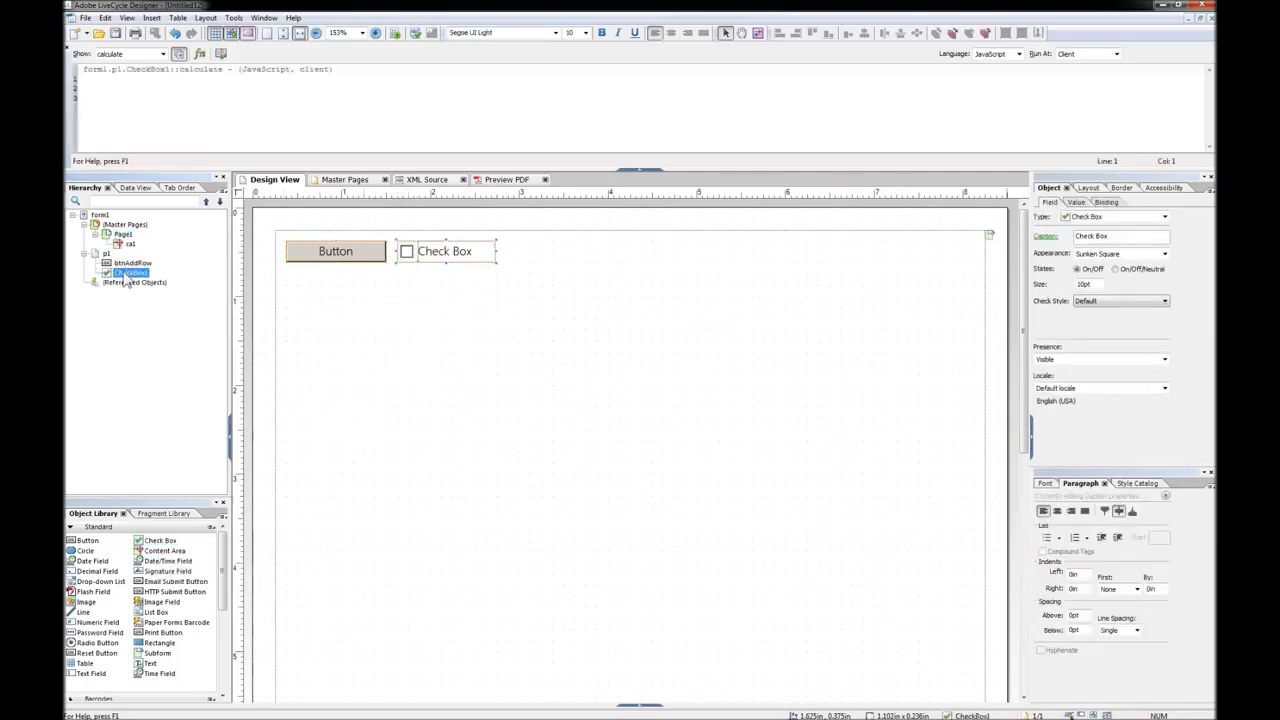
{"action": "type", "text": "chb"}
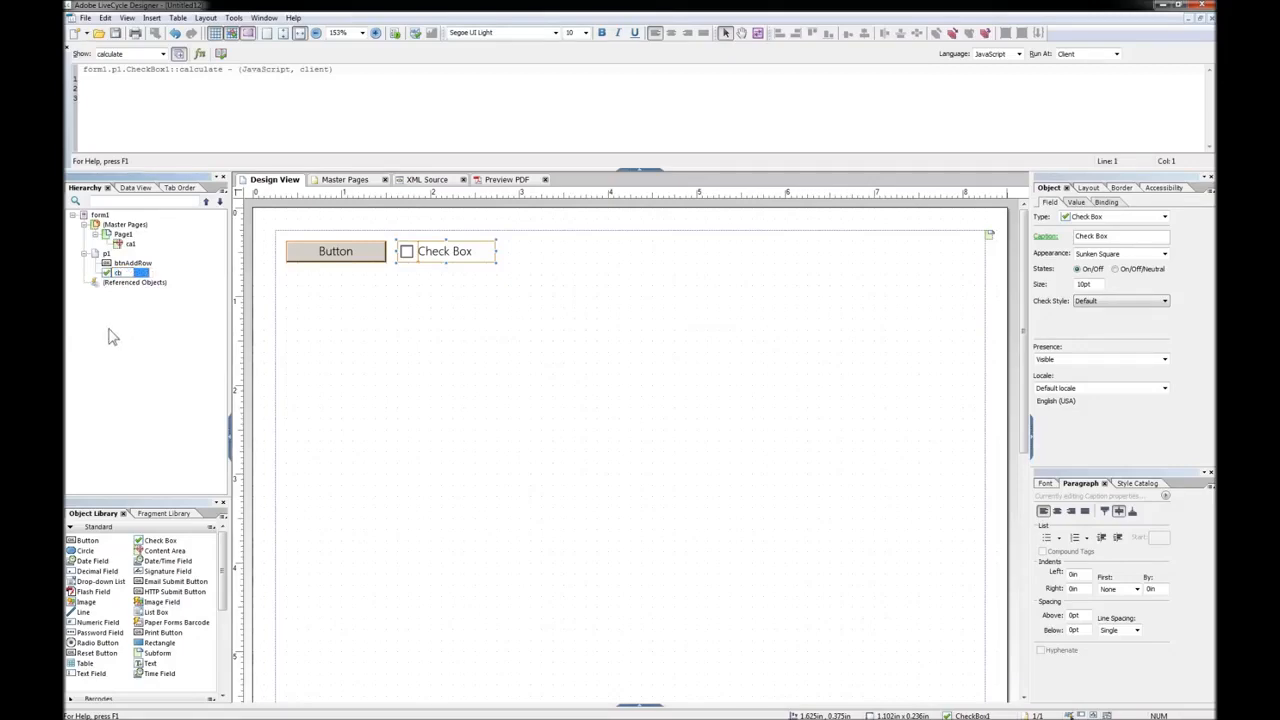
{"action": "type", "text": "tem"}
{"action": "key", "text": "Return"}
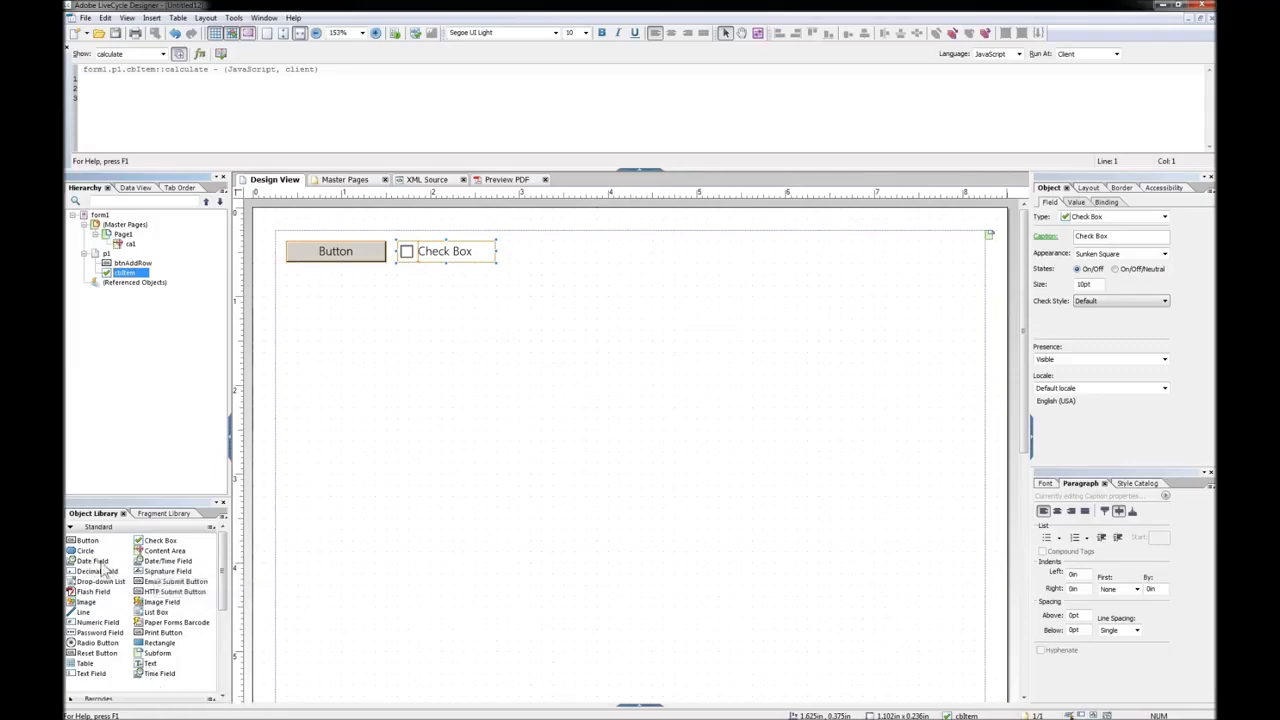
Add a date field to the right of the check box and rename it dfDate
{"action": "left_click_drag", "start_coordinate": [101, 566], "coordinate": [620, 266]}
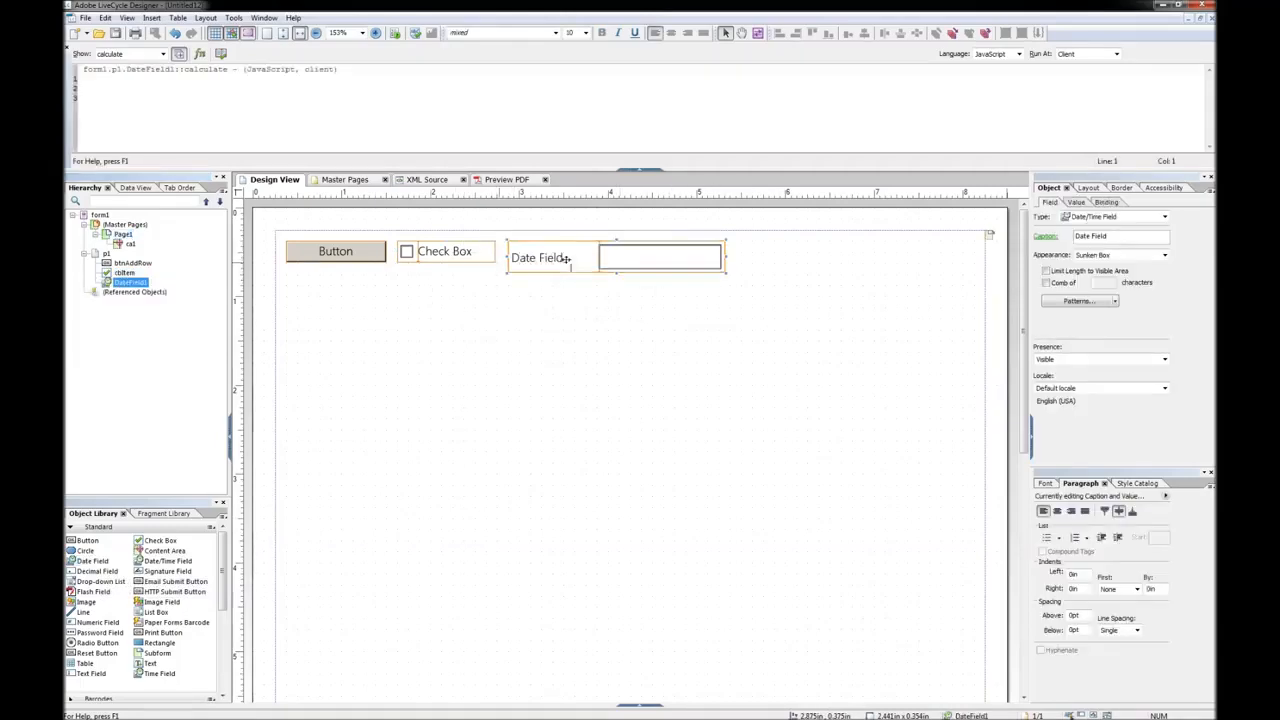
{"action": "left_click", "coordinate": [125, 286]}
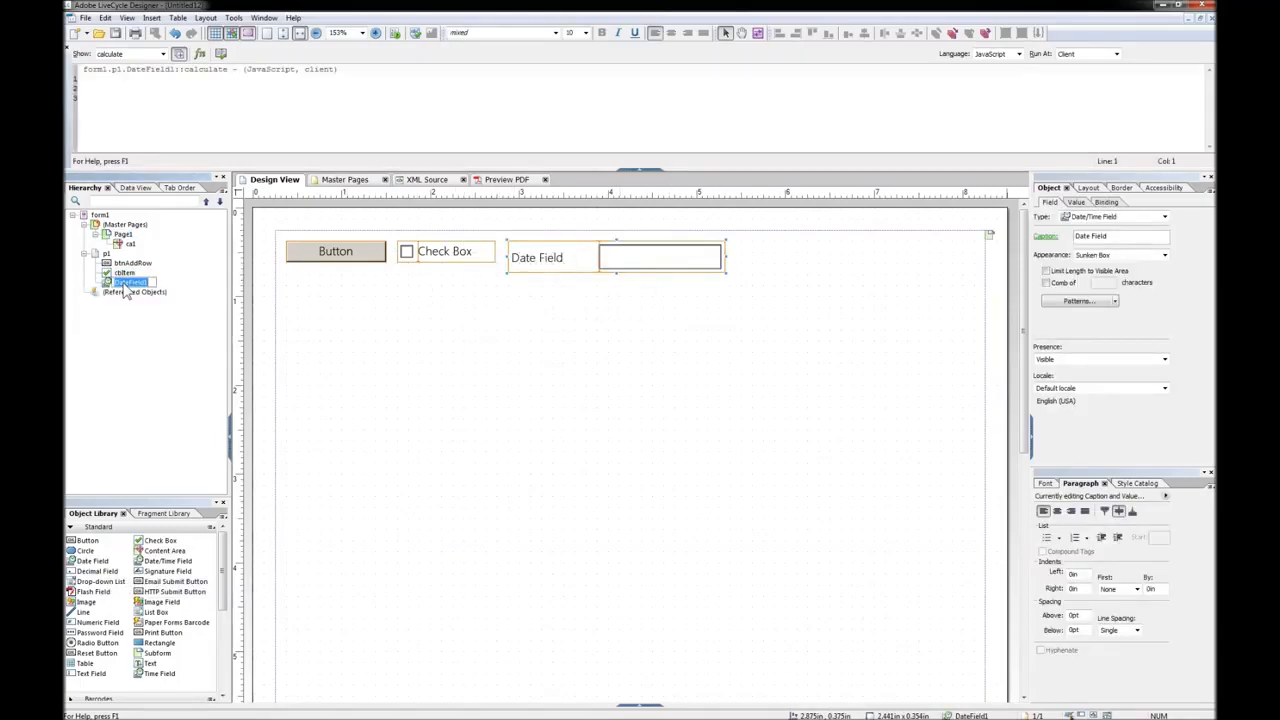
{"action": "type", "text": "dfDate"}
{"action": "key", "text": "Return"}
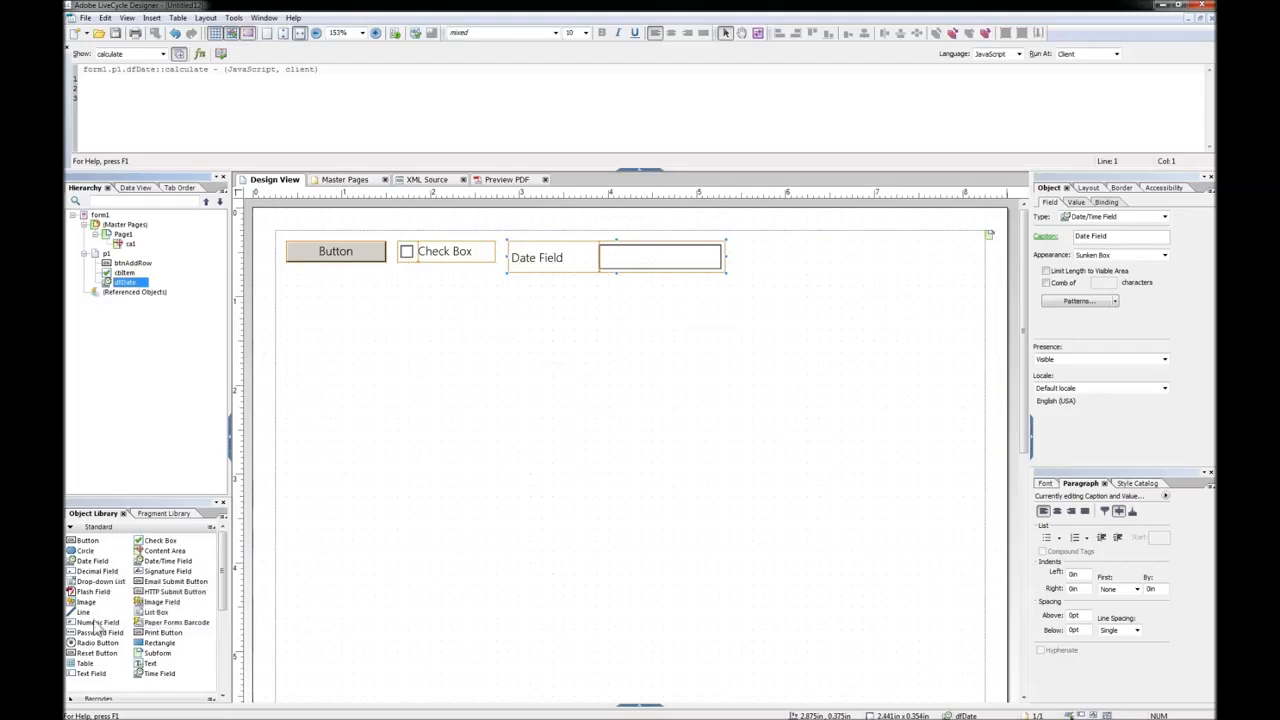
Add a numeric field to the right of the date field and rename it nfNumber
{"action": "left_click_drag", "start_coordinate": [97, 628], "coordinate": [850, 271]}
{"action": "left_click", "coordinate": [125, 291]}
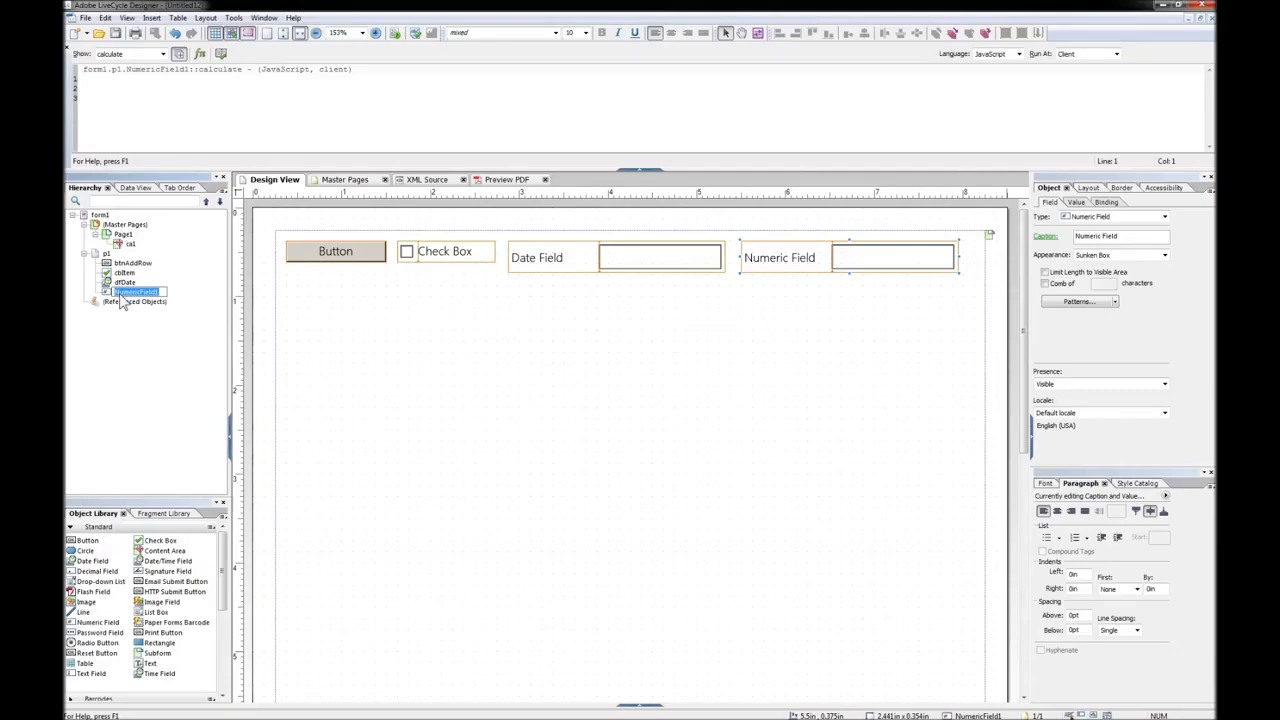
{"action": "type", "text": "f"}
{"action": "type", "text": "f"}
{"action": "type", "text": "Number"}
{"action": "key", "text": "Return"}
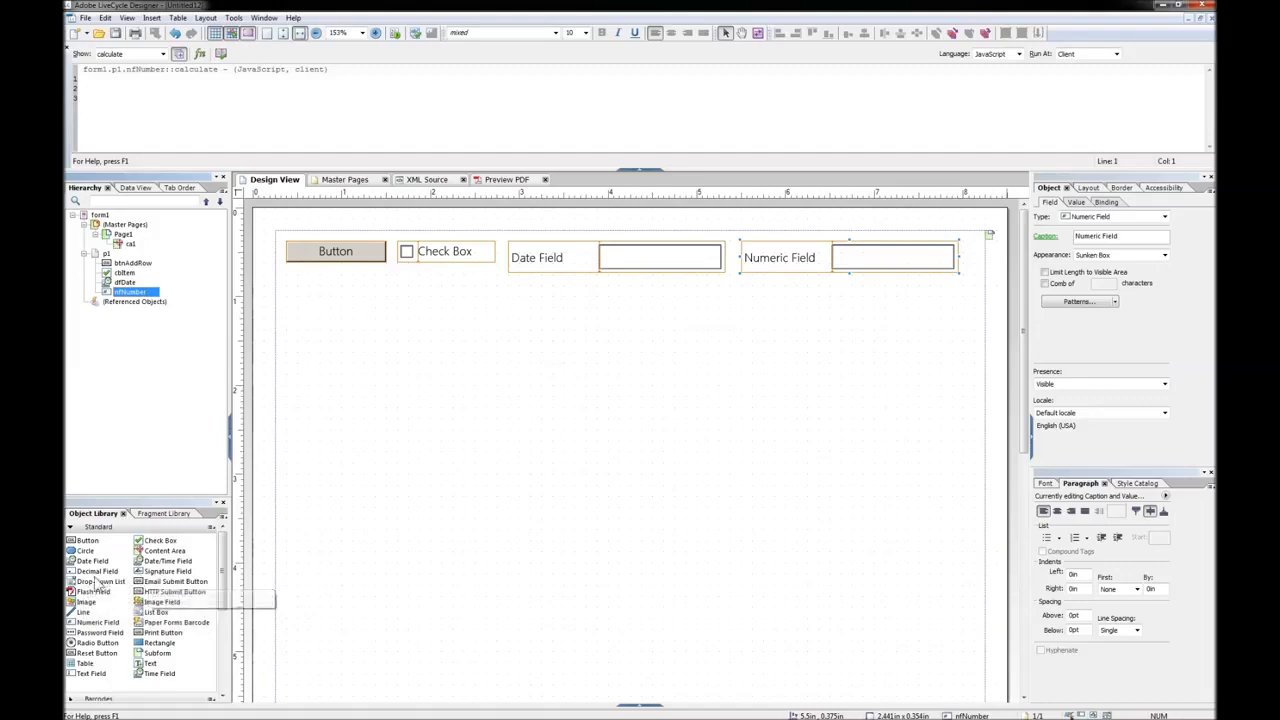
Add a drop-down list below the button and check box and rename it ddlStuff
{"action": "left_click_drag", "start_coordinate": [100, 590], "coordinate": [392, 306]}
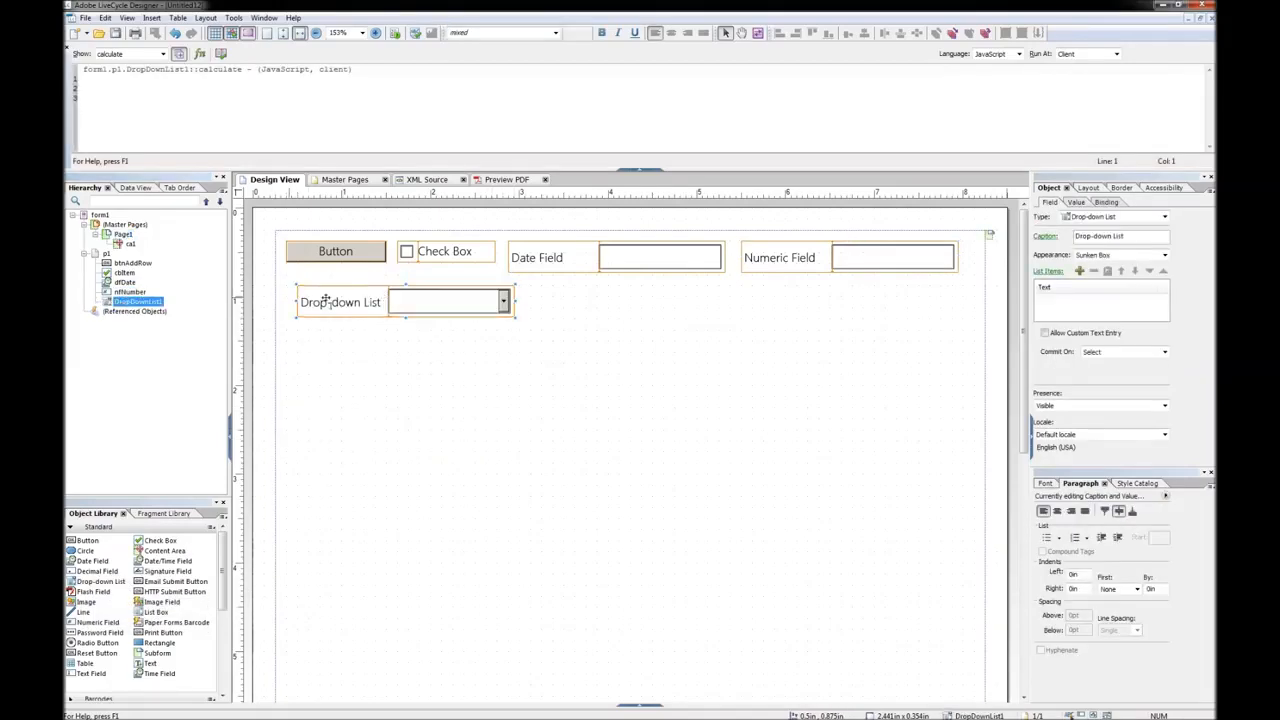
{"action": "left_click", "coordinate": [130, 303]}
{"action": "type", "text": "ddl"}
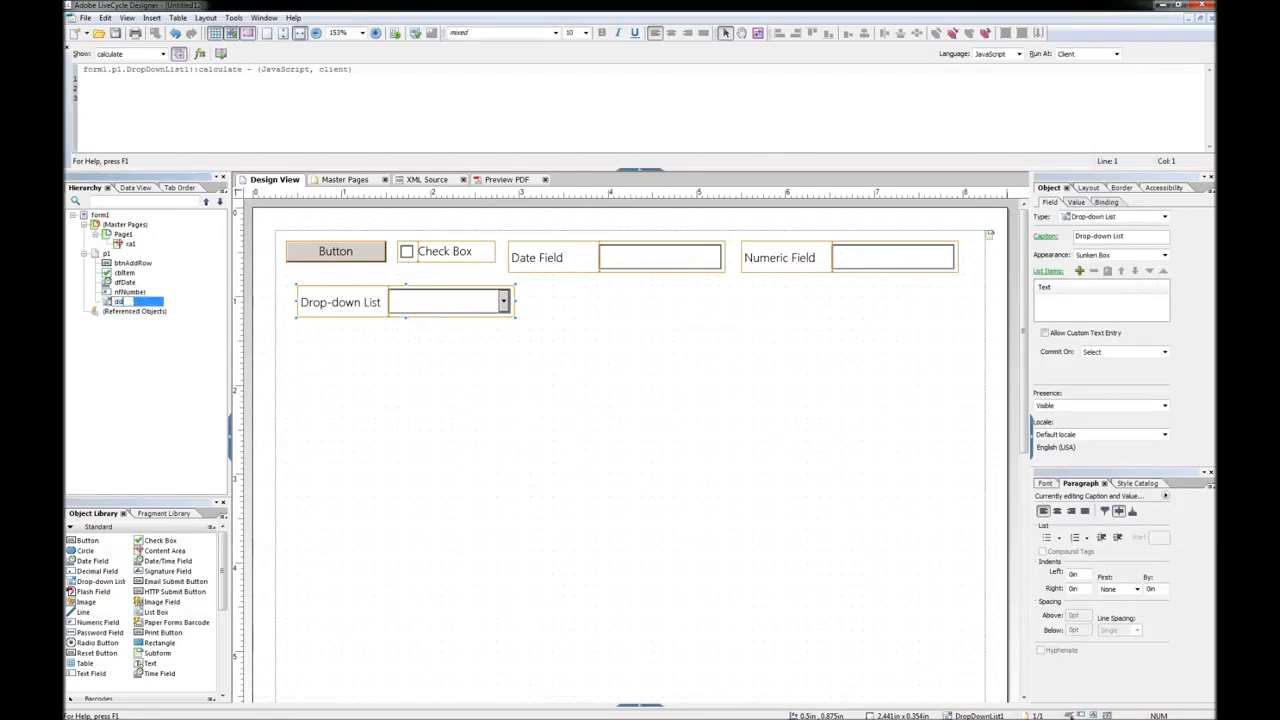
{"action": "type", "text": "Sta"}
{"action": "type", "text": "ff"}
{"action": "key", "text": "Return"}
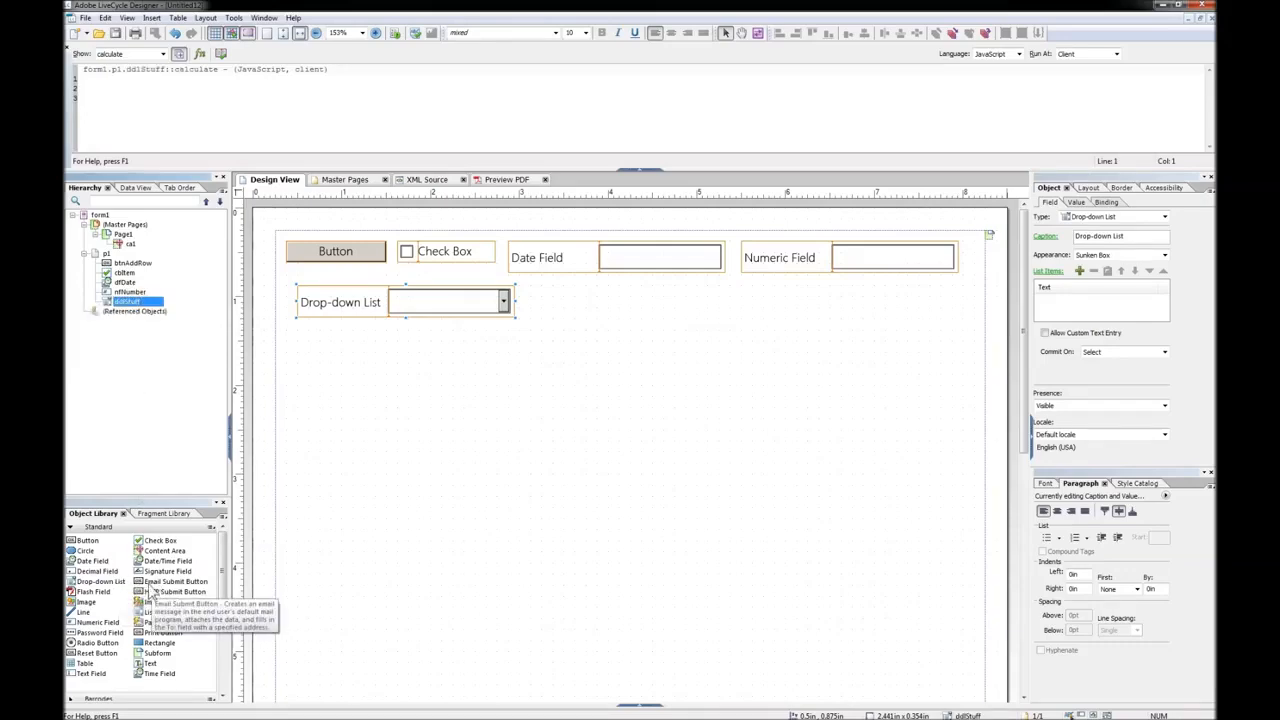
Add a Flash field to the right of the drop-down list and rename it ffAnimation
{"action": "left_click", "coordinate": [90, 594]}
{"action": "left_click_drag", "start_coordinate": [90, 598], "coordinate": [573, 313]}
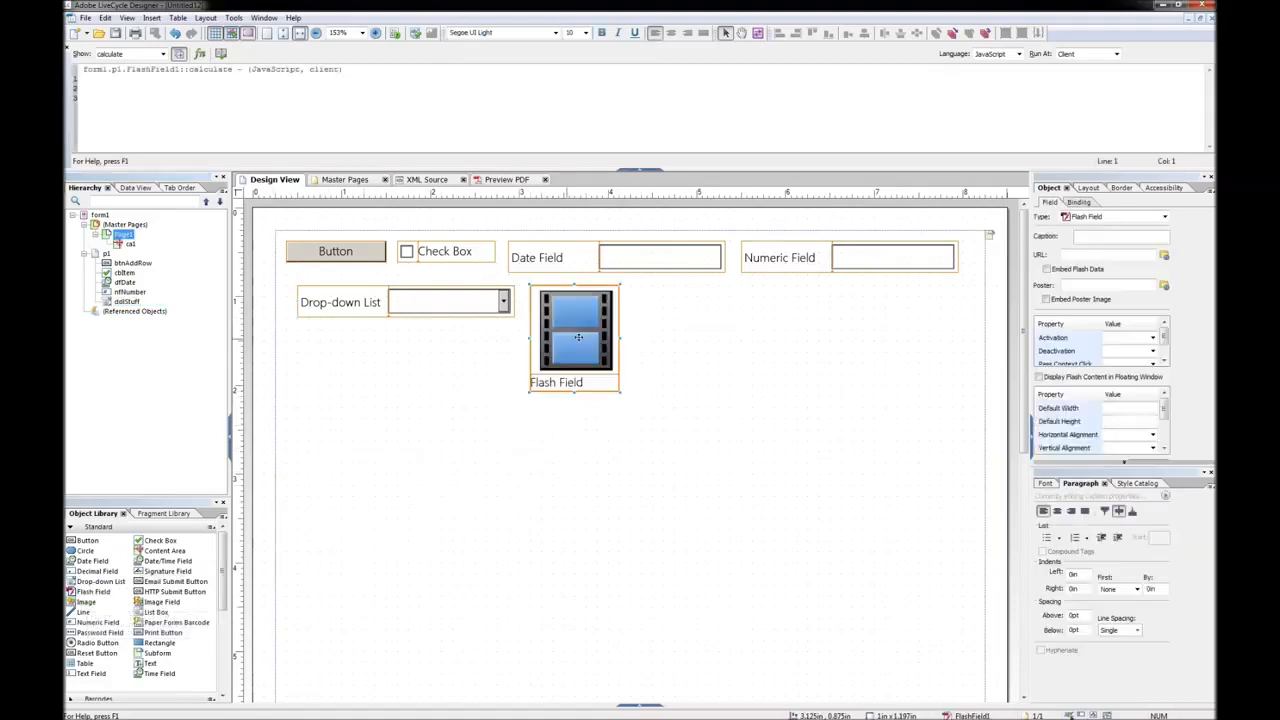
{"action": "left_click", "coordinate": [130, 313]}
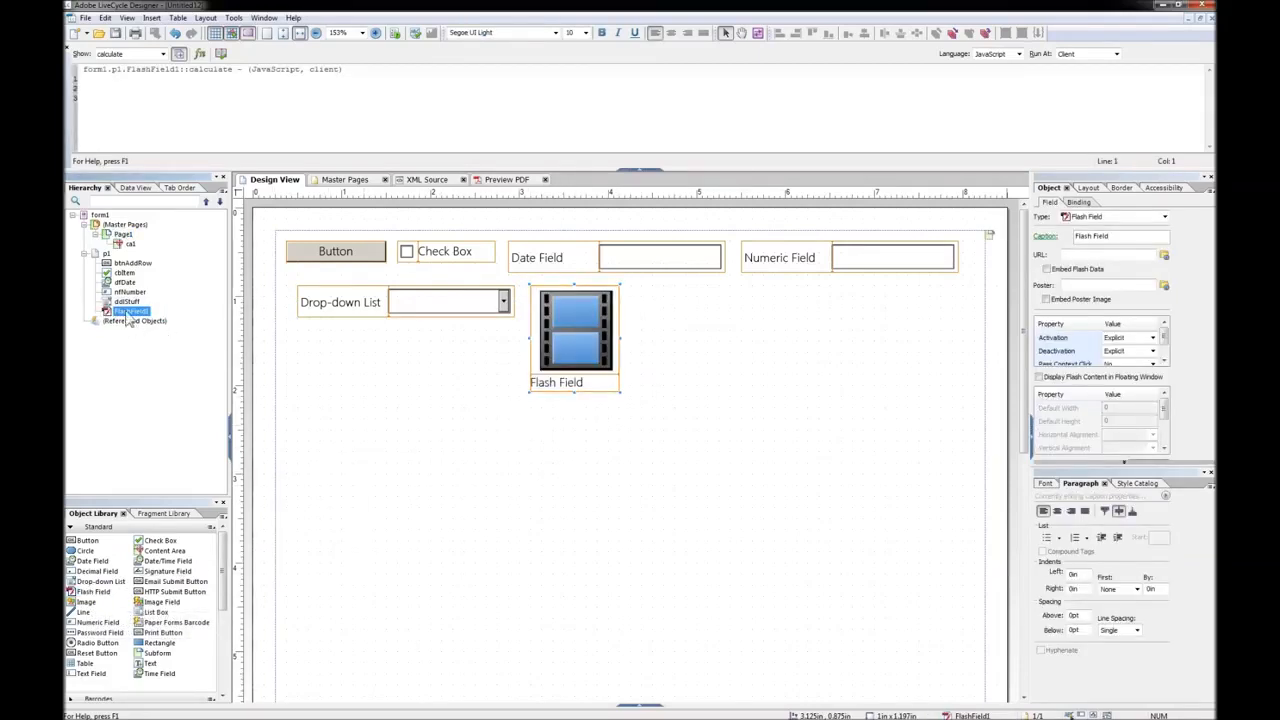
{"action": "type", "text": "ffAnimation"}
{"action": "key", "text": "Return"}
Place an image object to the right of the Flash field and rename it imgPicture
{"action": "left_click_drag", "start_coordinate": [88, 602], "coordinate": [673, 340]}
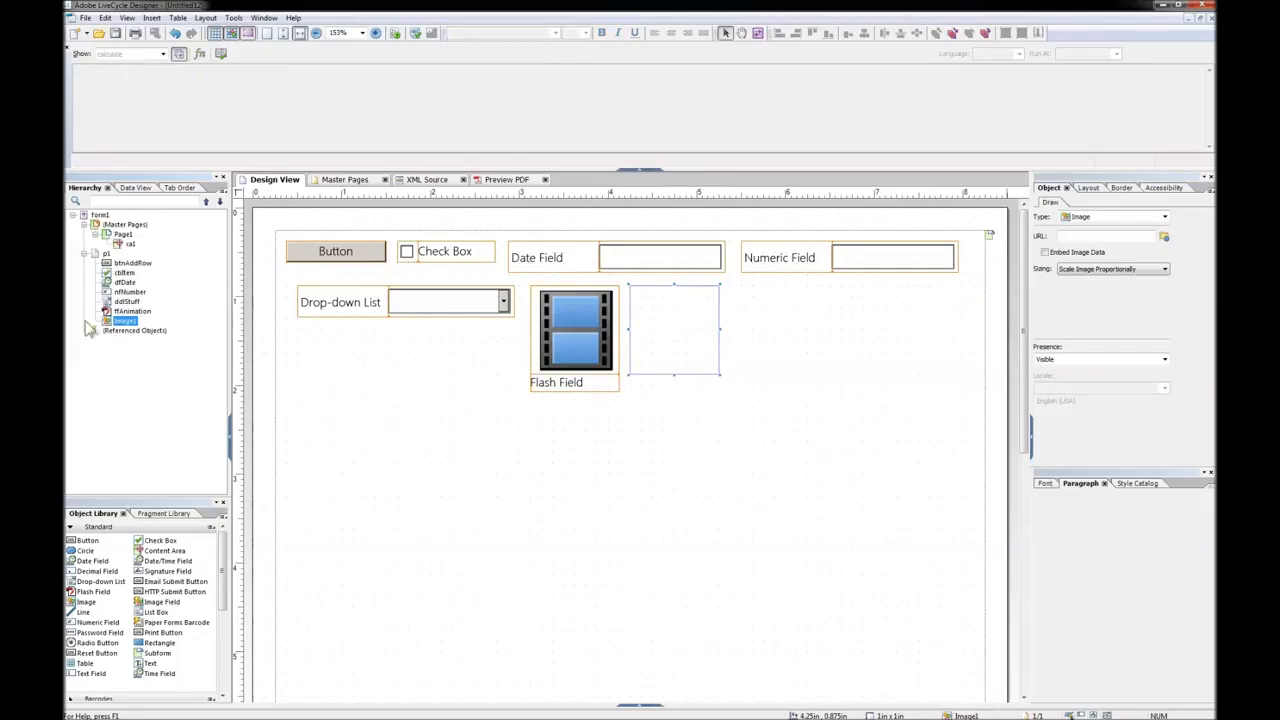
{"action": "left_click", "coordinate": [122, 321]}
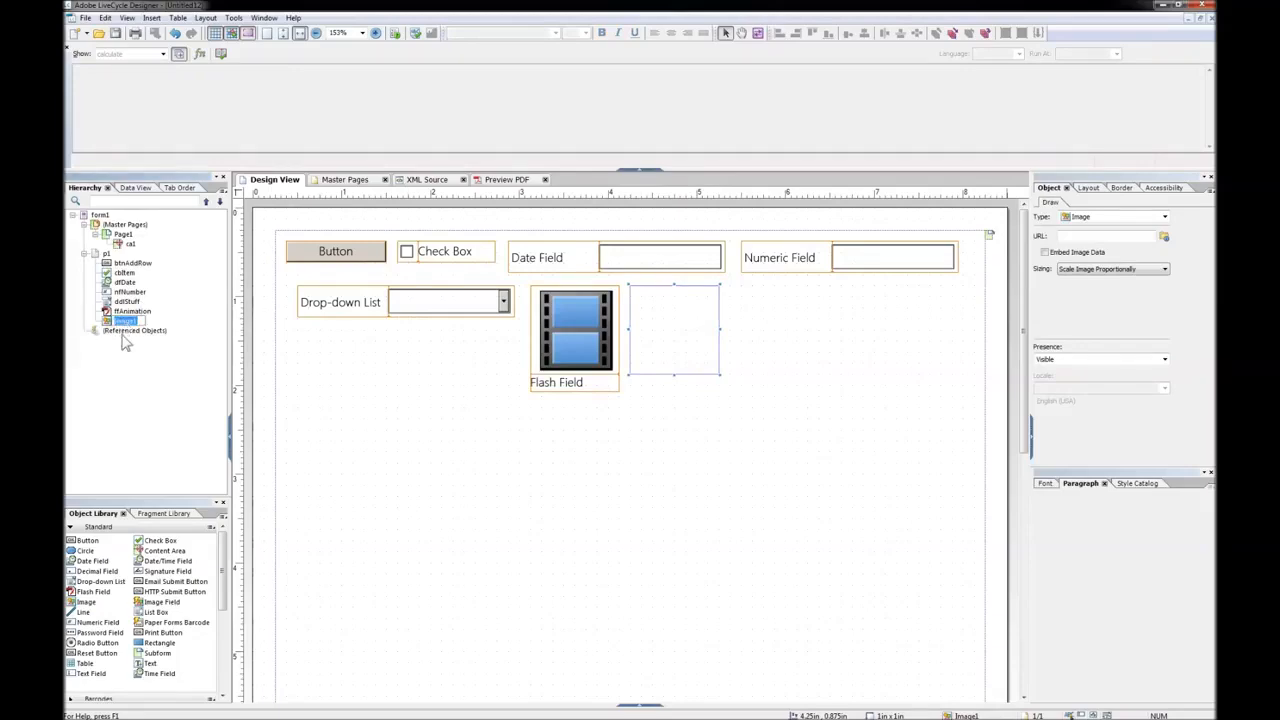
{"action": "type", "text": "imgPicture"}
{"action": "key", "text": "Return"}
Place a list box to the right of the image object and rename it lbList
{"action": "left_click_drag", "start_coordinate": [155, 615], "coordinate": [840, 350]}
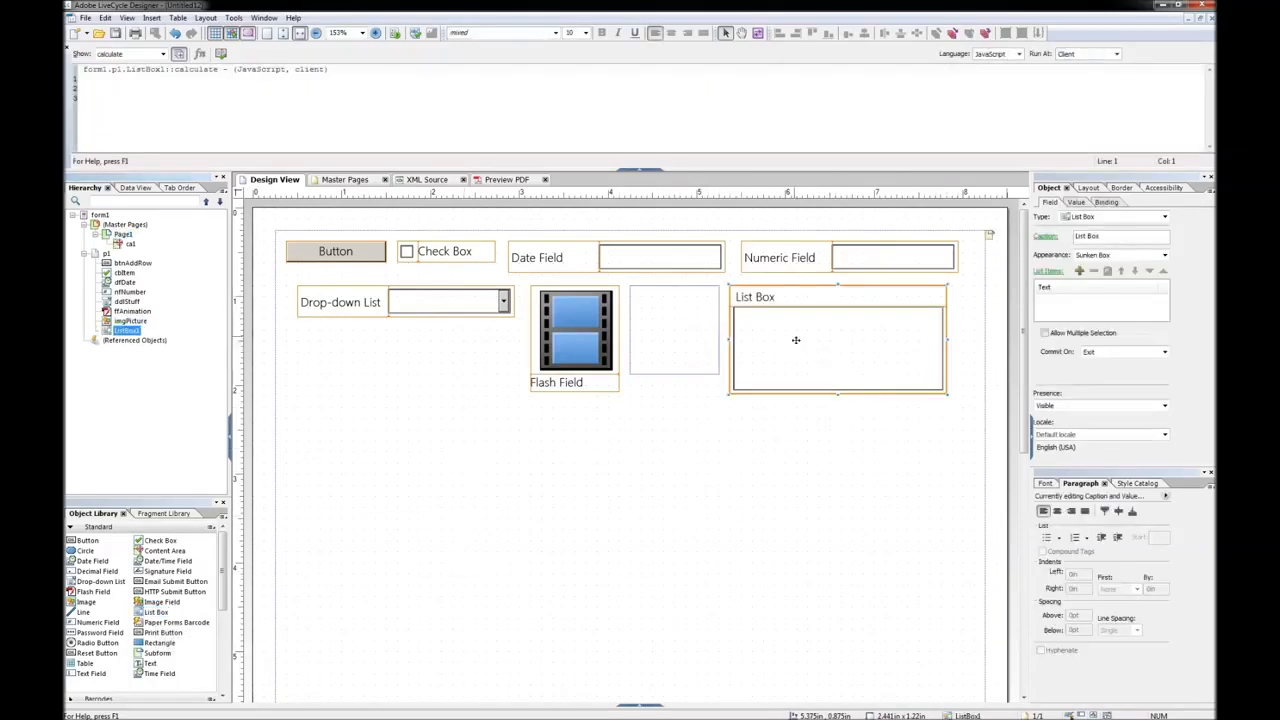
{"action": "left_click", "coordinate": [124, 332]}
{"action": "type", "text": "lb"}
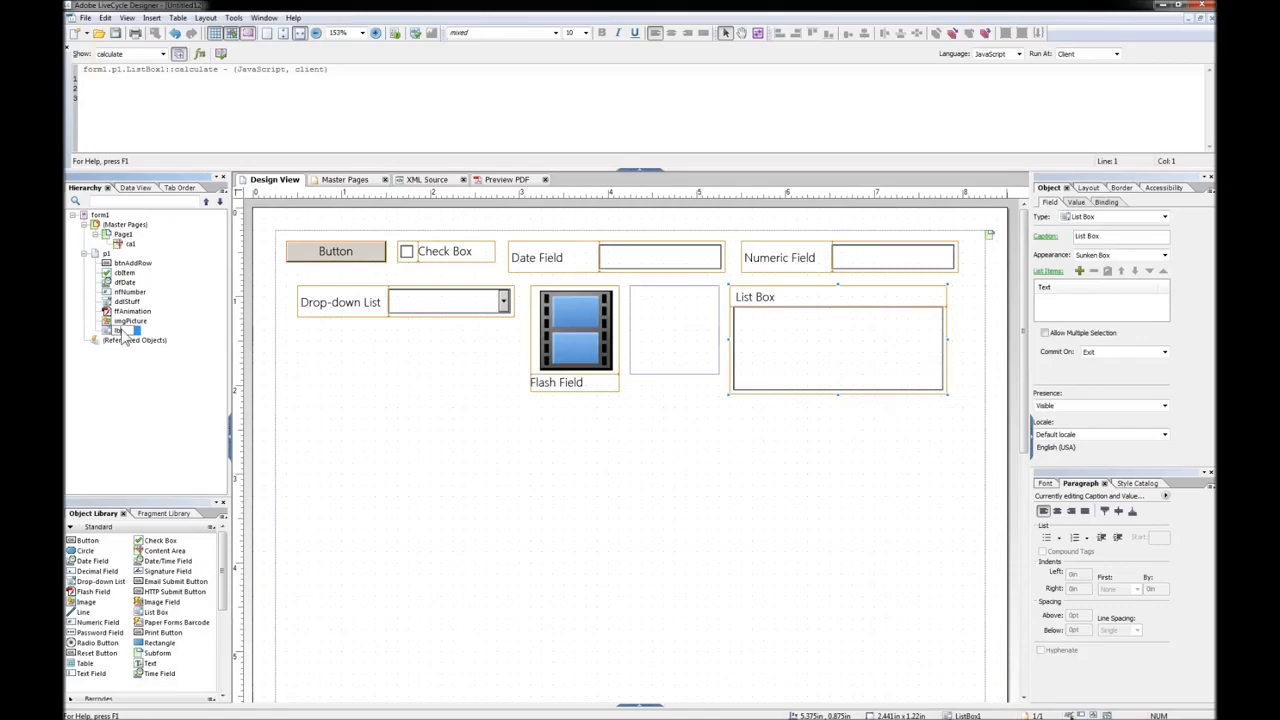
{"action": "type", "text": "List"}
{"action": "key", "text": "Return"}
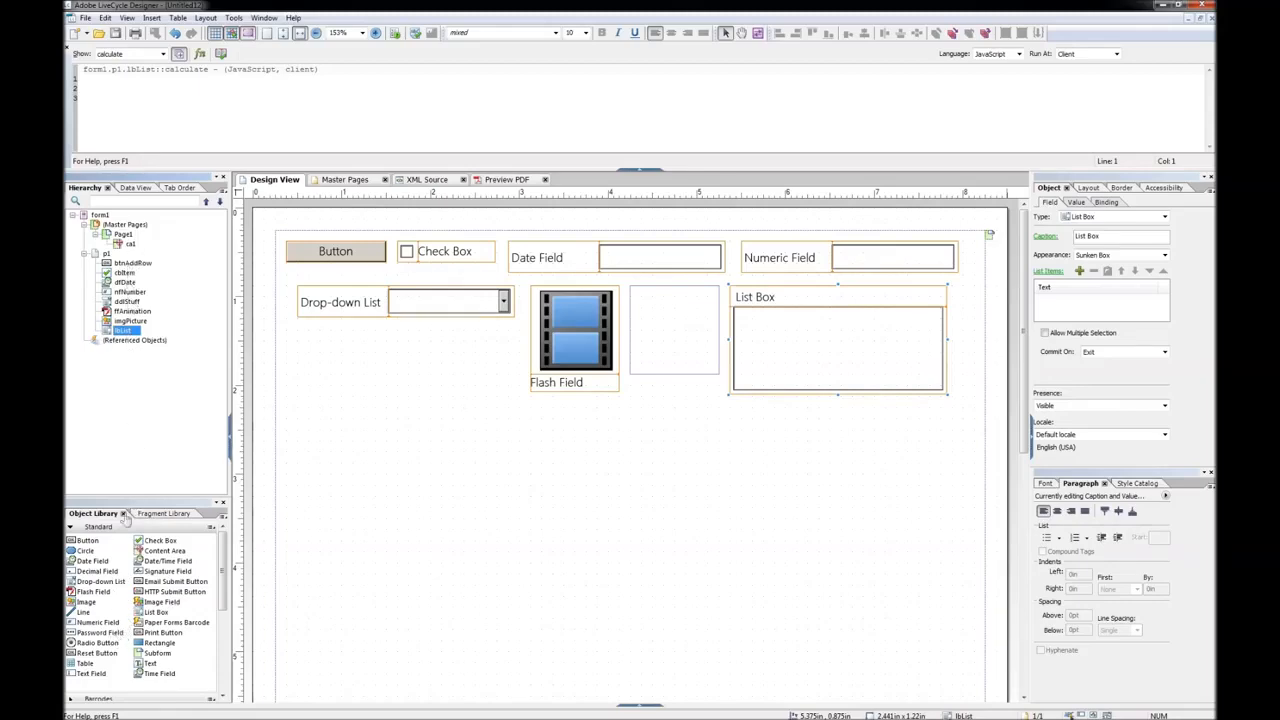
Add a password field below the drop-down list and rename it pfSecret
{"action": "left_click_drag", "start_coordinate": [100, 633], "coordinate": [410, 358]}
{"action": "left_click", "coordinate": [130, 341]}
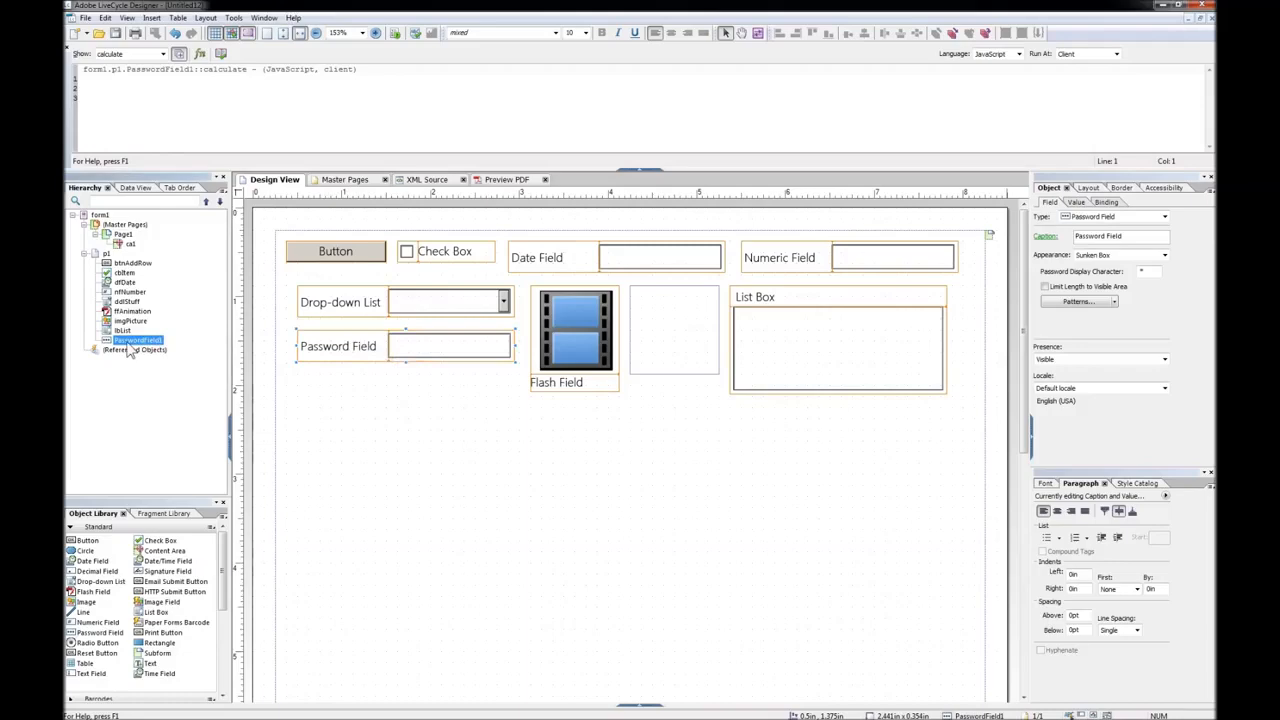
{"action": "type", "text": "pfSecret"}
{"action": "key", "text": "Return"}
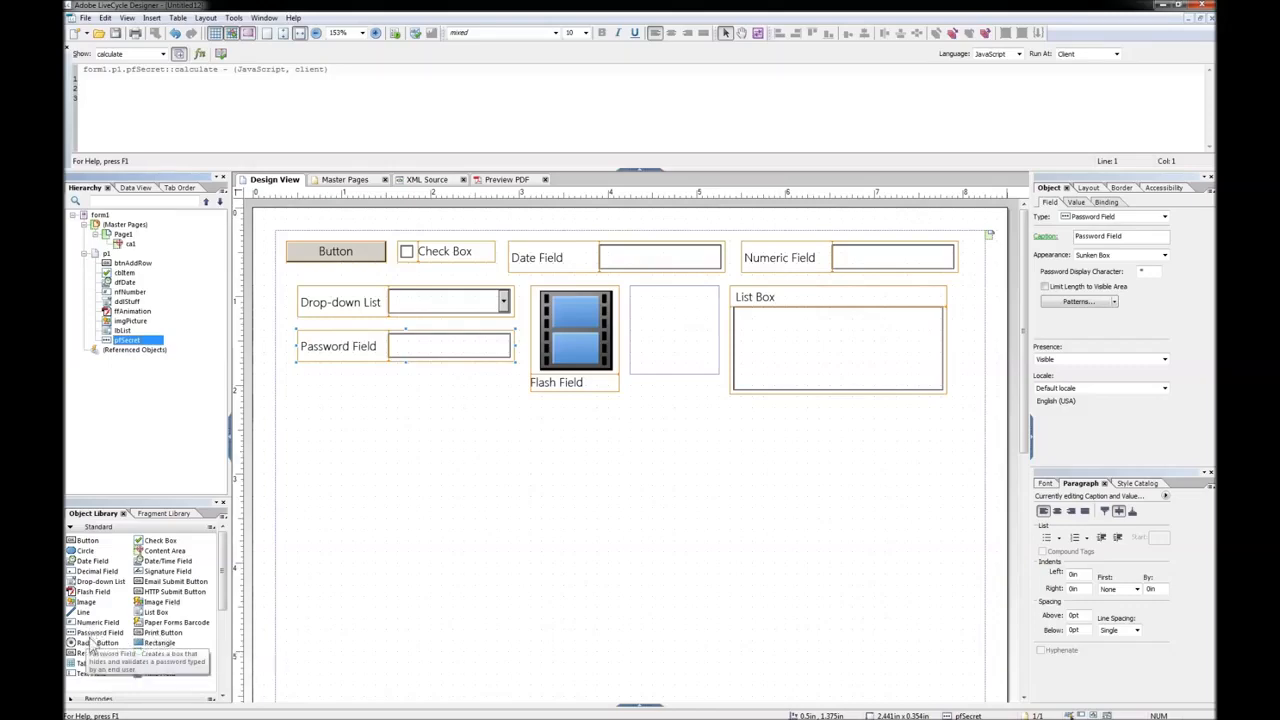
Add a radio button below the password field and rename its radio button group rblChoices
{"action": "left_click_drag", "start_coordinate": [97, 642], "coordinate": [345, 395]}
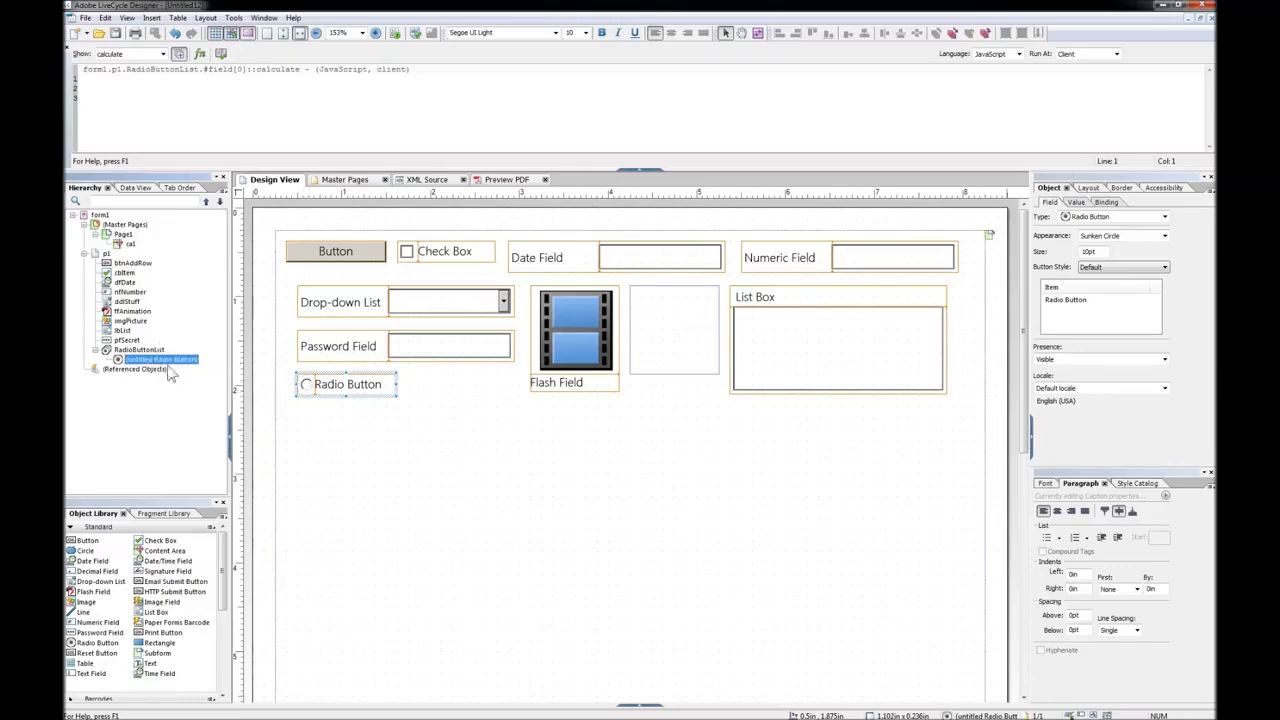
{"action": "left_click", "coordinate": [130, 350]}
{"action": "left_click", "coordinate": [131, 350]}
{"action": "type", "text": "rbl"}
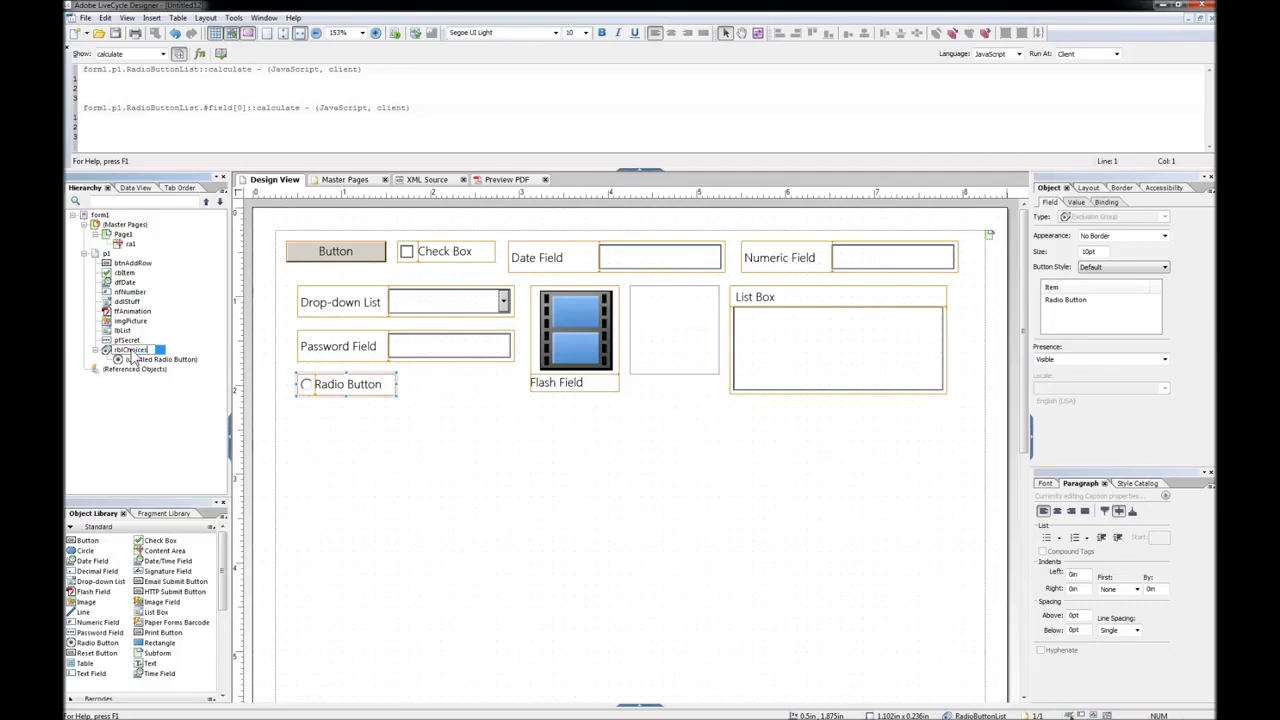
{"action": "type", "text": "Choices"}
{"action": "key", "text": "Return"}
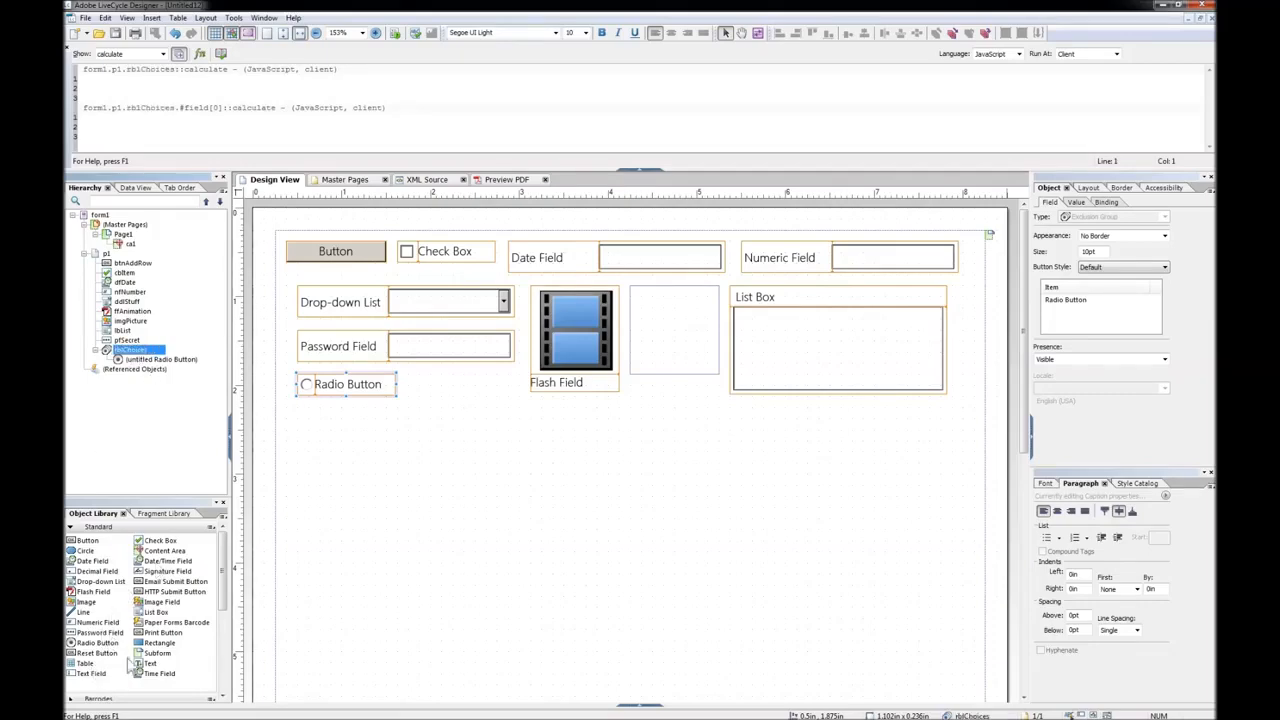
Place a subform below the radio button and rename it sfArea
{"action": "left_click_drag", "start_coordinate": [150, 660], "coordinate": [460, 502]}
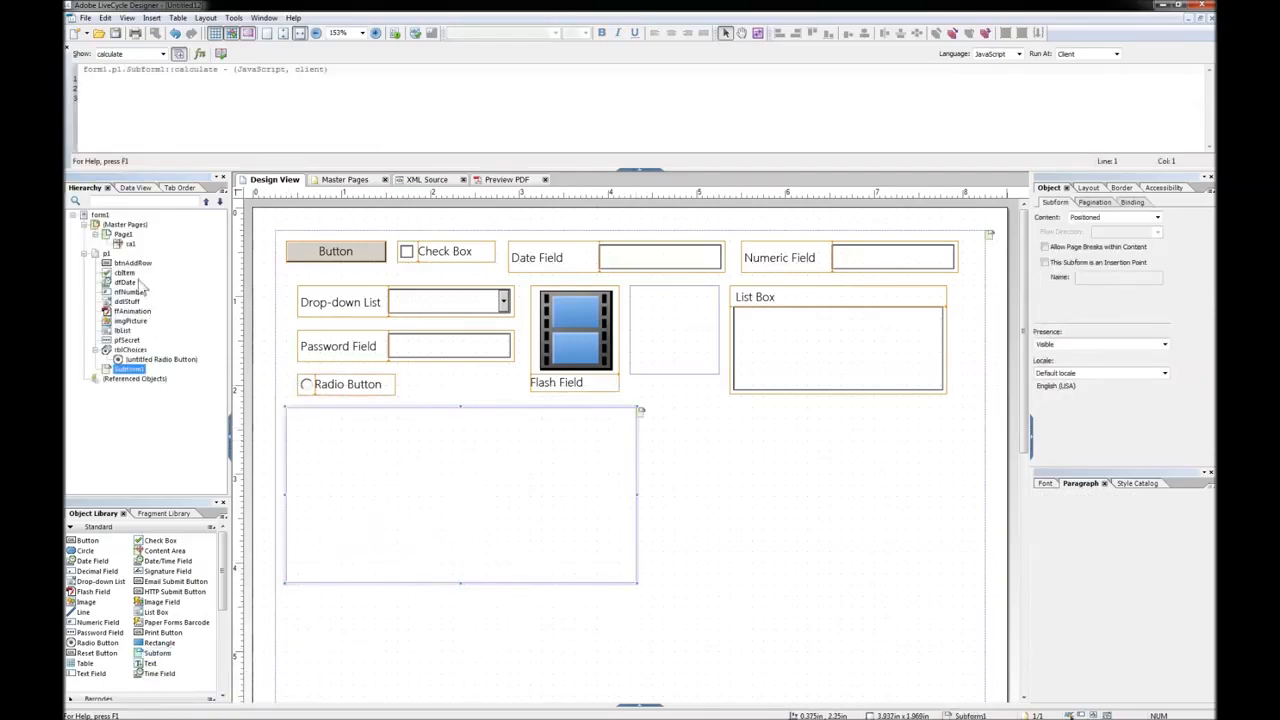
{"action": "left_click", "coordinate": [128, 369]}
{"action": "type", "text": "sf"}
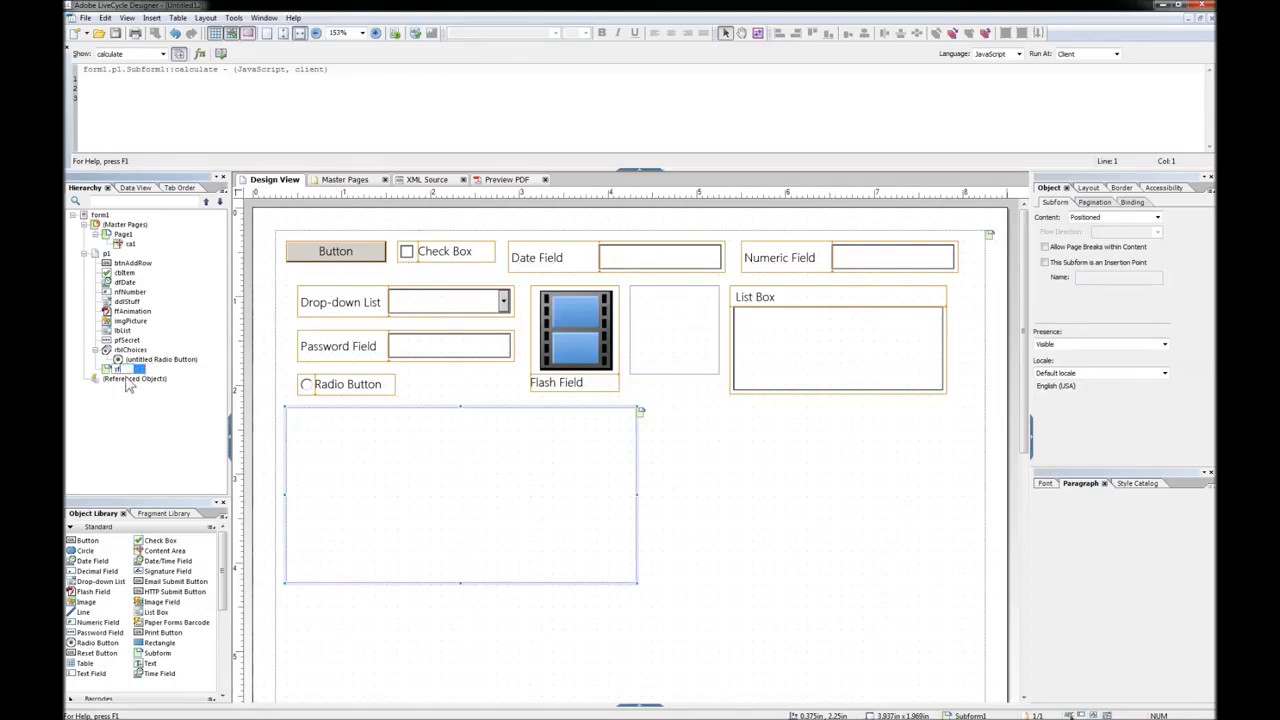
{"action": "type", "text": "Area"}
{"action": "key", "text": "Return"}
Insert a simple table with 3 columns, 1 body row and a header row beside the sfArea subform, and rename it tblAnything
{"action": "left_click_drag", "start_coordinate": [86, 663], "coordinate": [811, 449]}
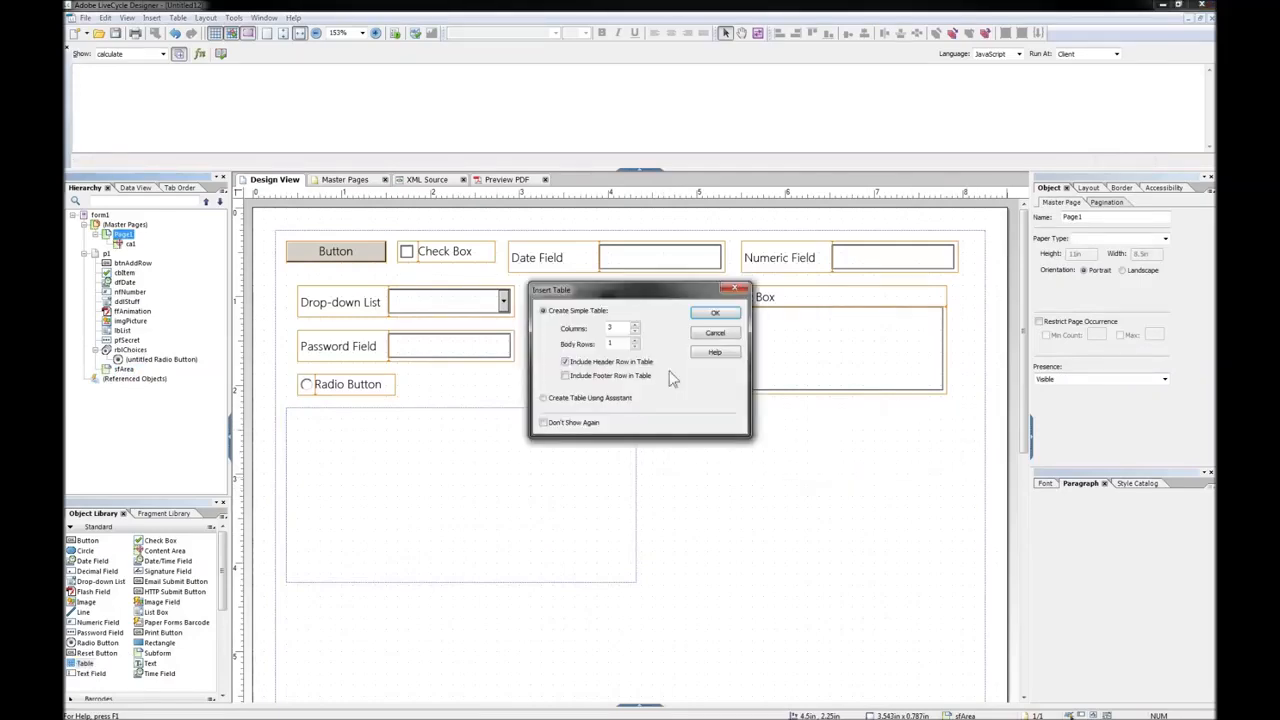
{"action": "left_click", "coordinate": [701, 320]}
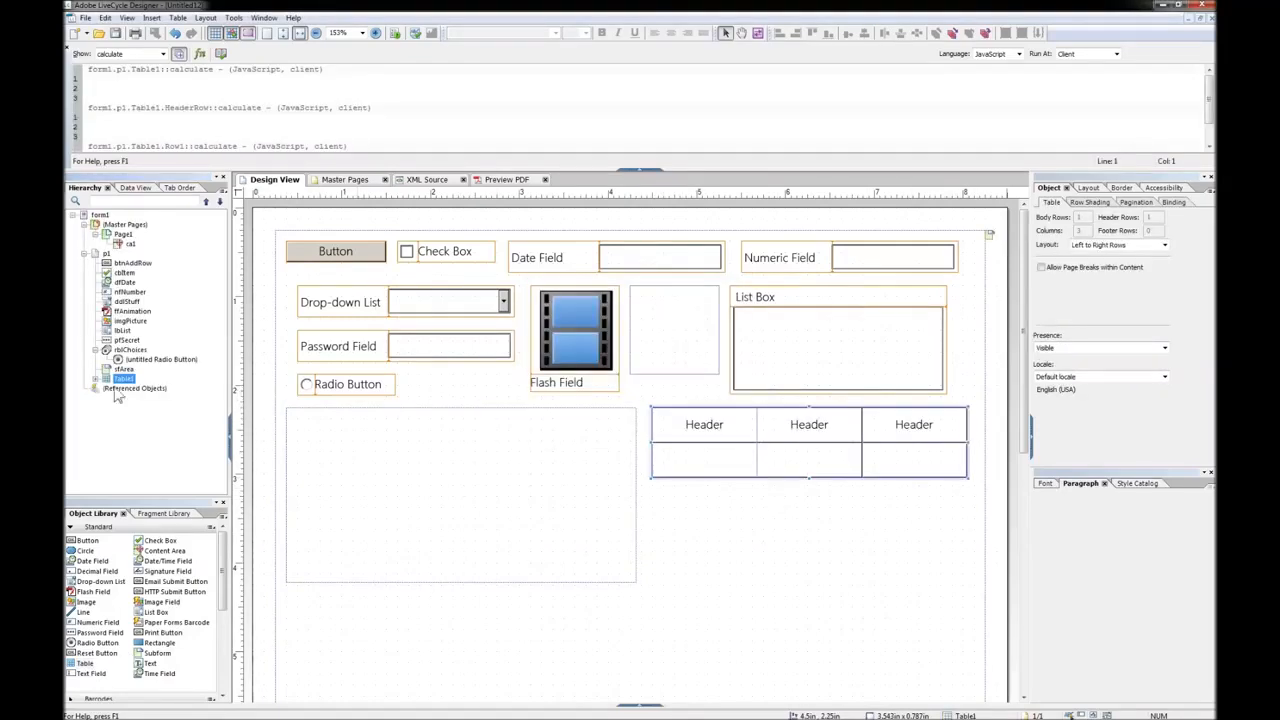
{"action": "left_click", "coordinate": [117, 382]}
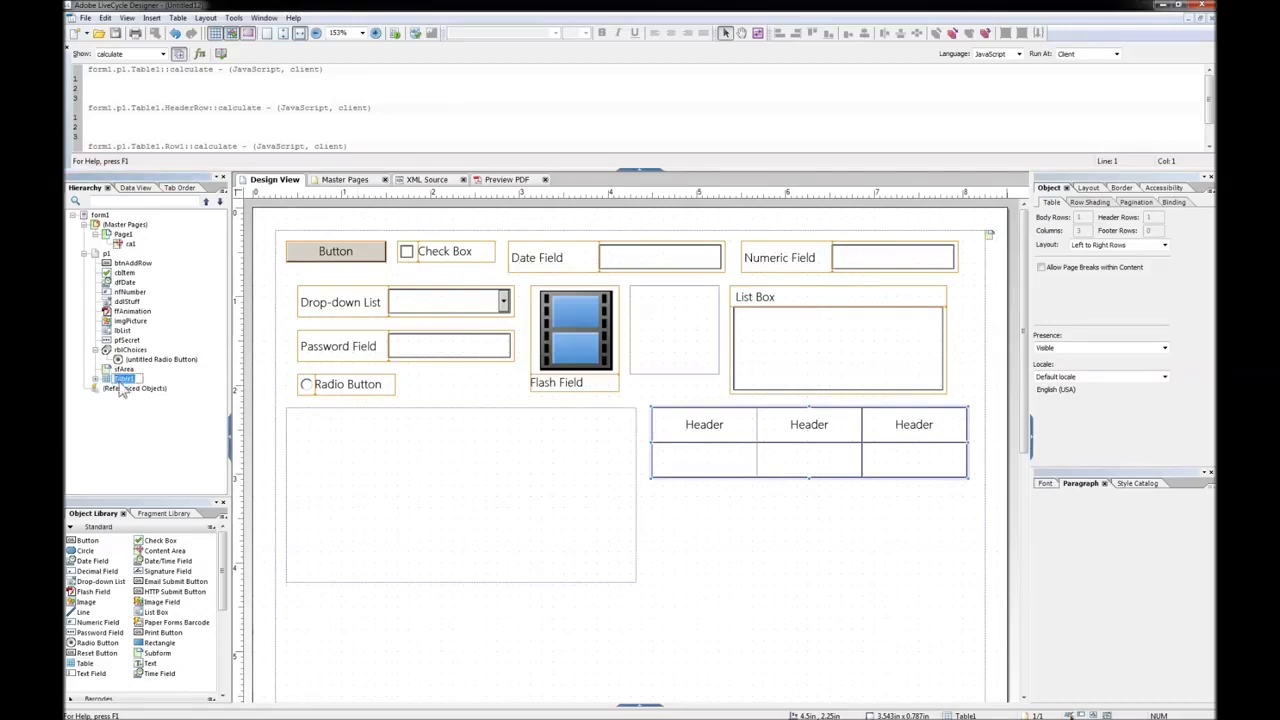
{"action": "type", "text": "tblAnything"}
{"action": "key", "text": "Return"}
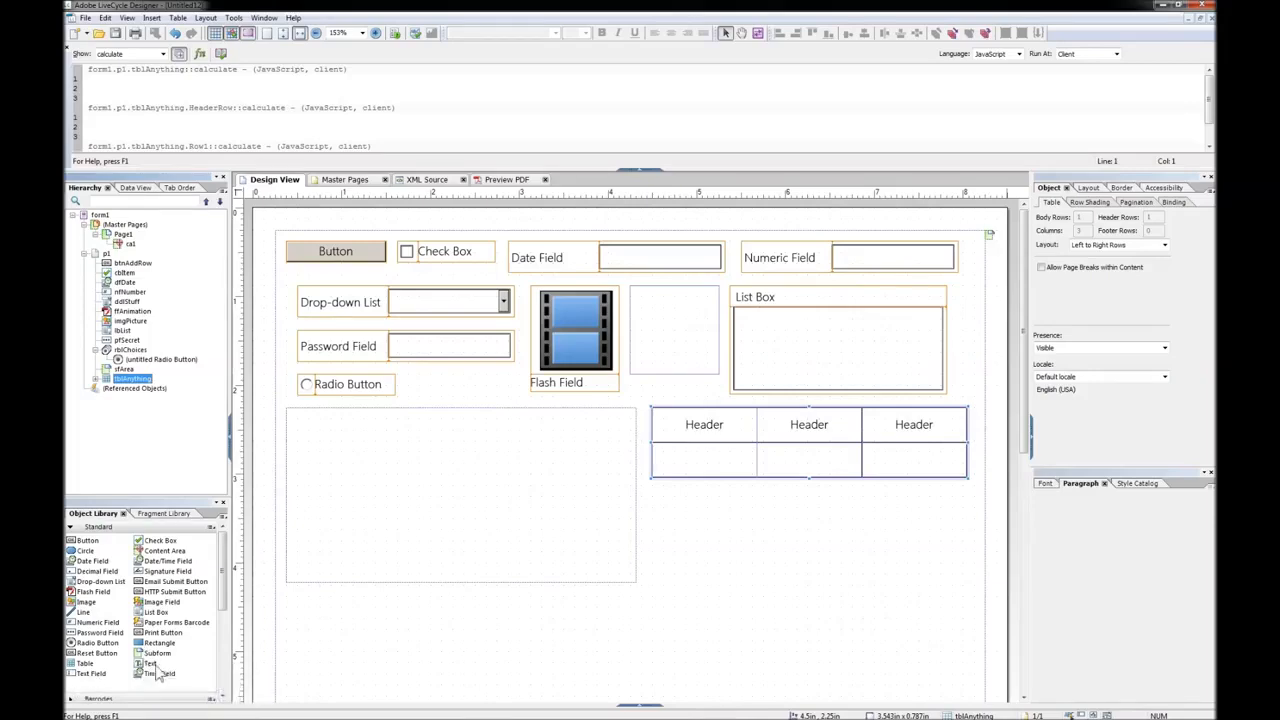
Place a static text object directly below the table and rename it lblInstructions
{"action": "left_click_drag", "start_coordinate": [148, 665], "coordinate": [712, 500]}
{"action": "left_click", "coordinate": [119, 391]}
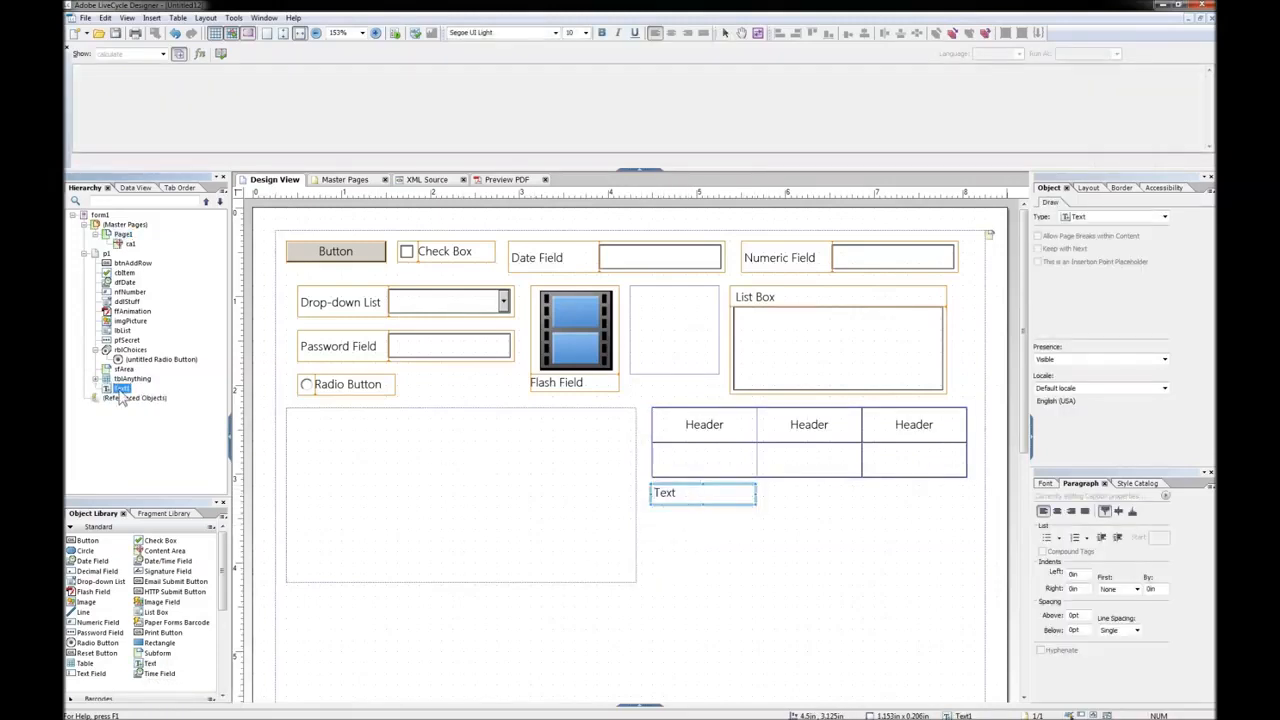
{"action": "type", "text": "lblInstructions"}
{"action": "key", "text": "Return"}
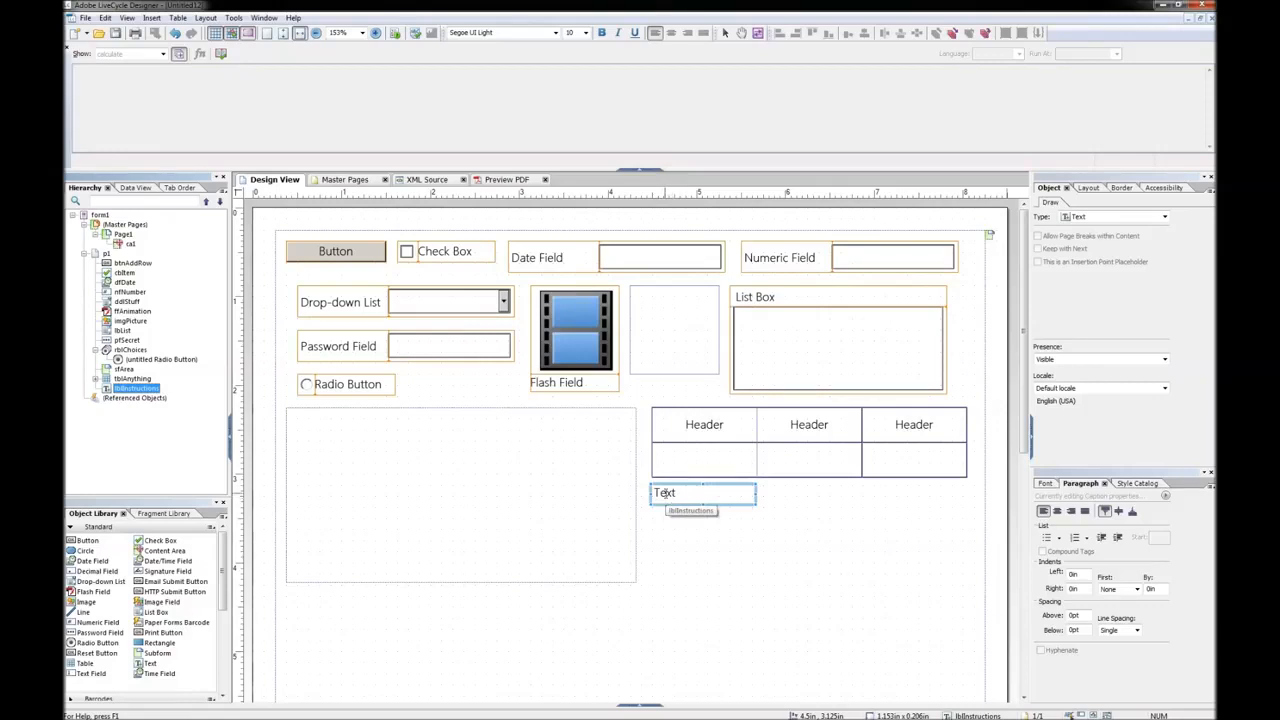
Add a text field below the static text object and rename it tfName
{"action": "left_click_drag", "start_coordinate": [90, 673], "coordinate": [763, 531]}
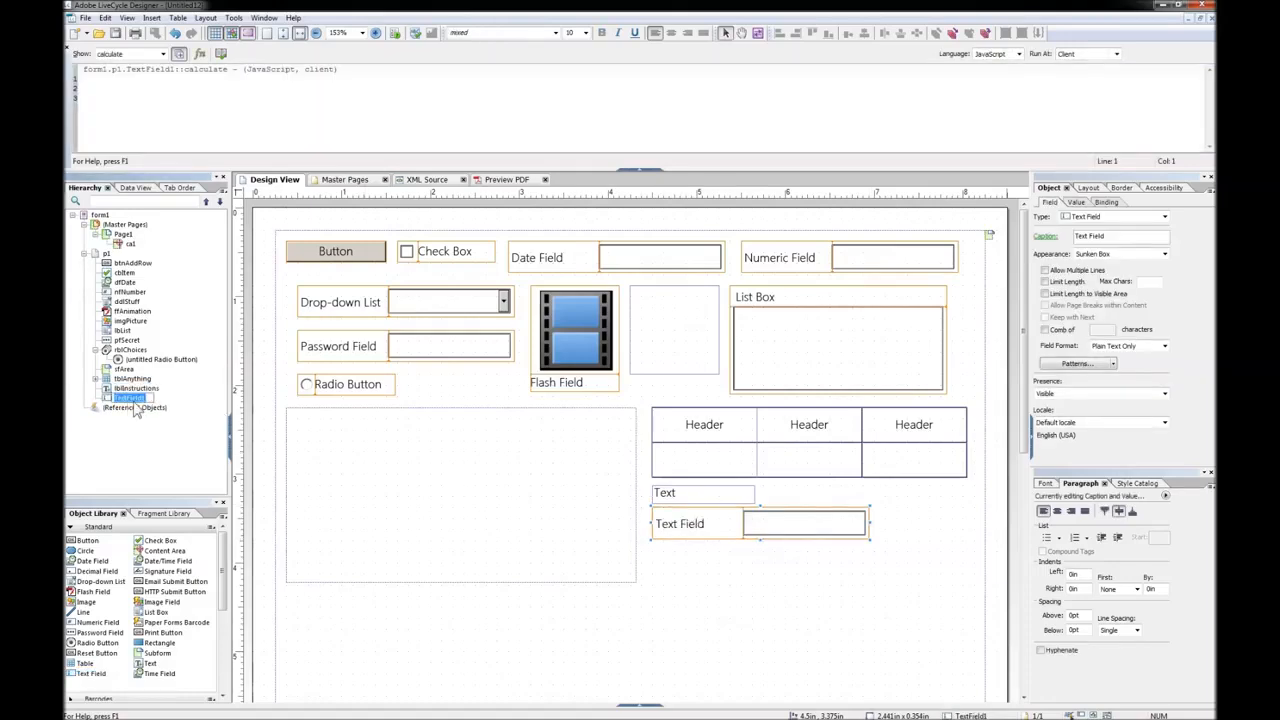
{"action": "type", "text": "tfName"}
{"action": "key", "text": "Return"}
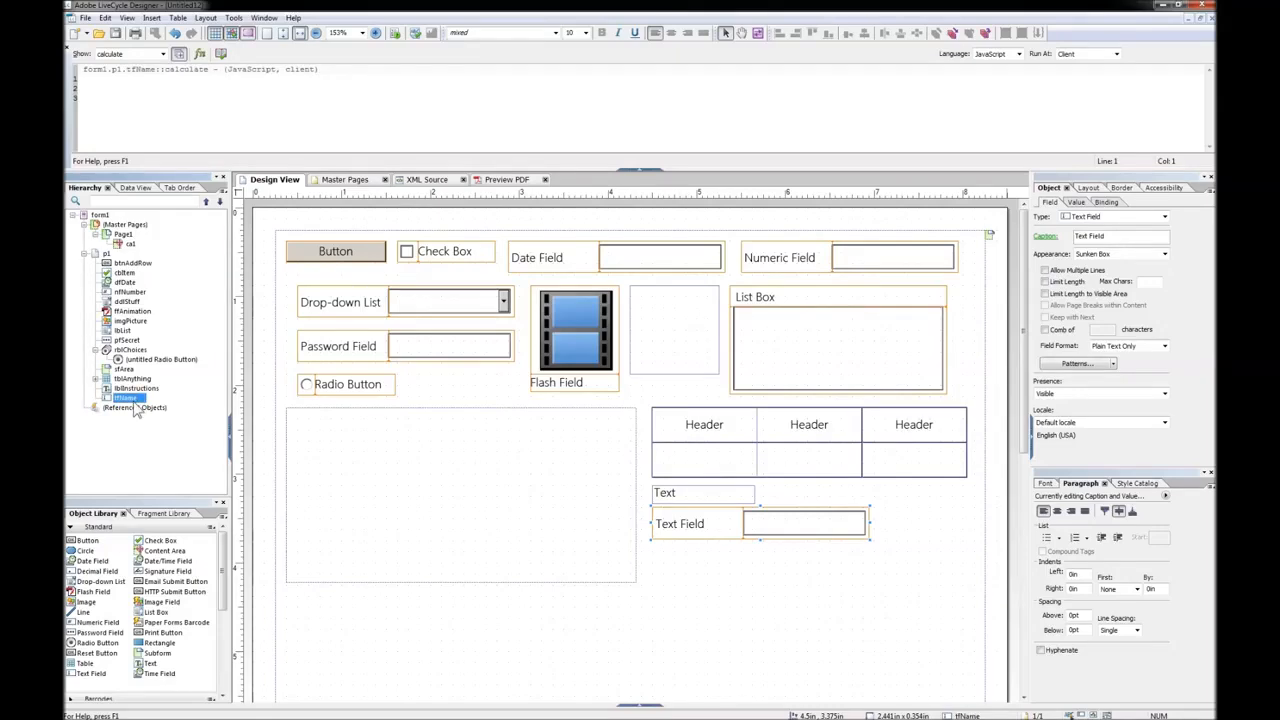